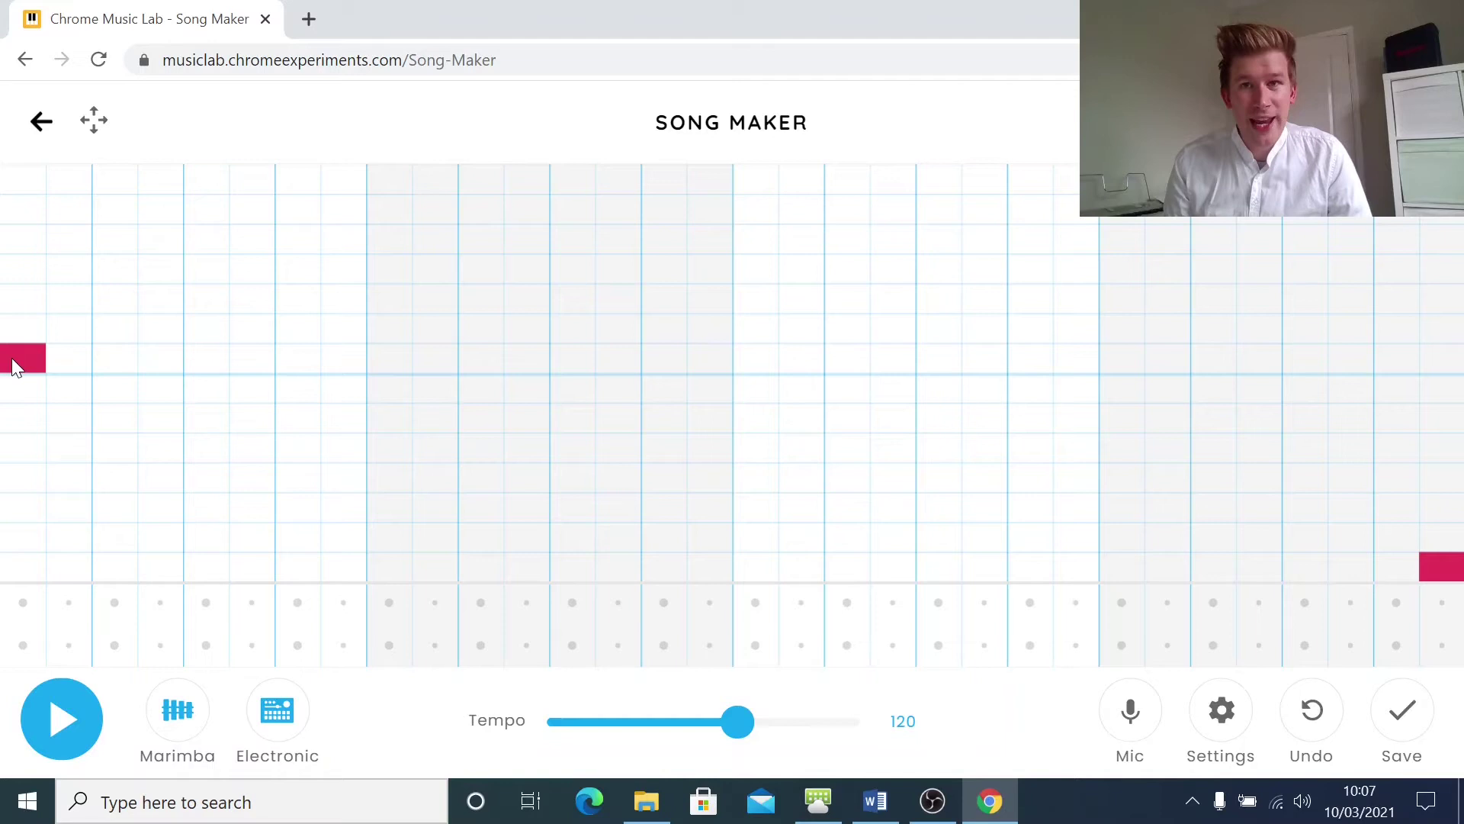
Try second-column notes one row above and one row below the red starting note, removing each one again.
{"action": "left_click_drag", "start_coordinate": [11, 359], "coordinate": [73, 358]}
{"action": "left_click", "coordinate": [65, 357]}
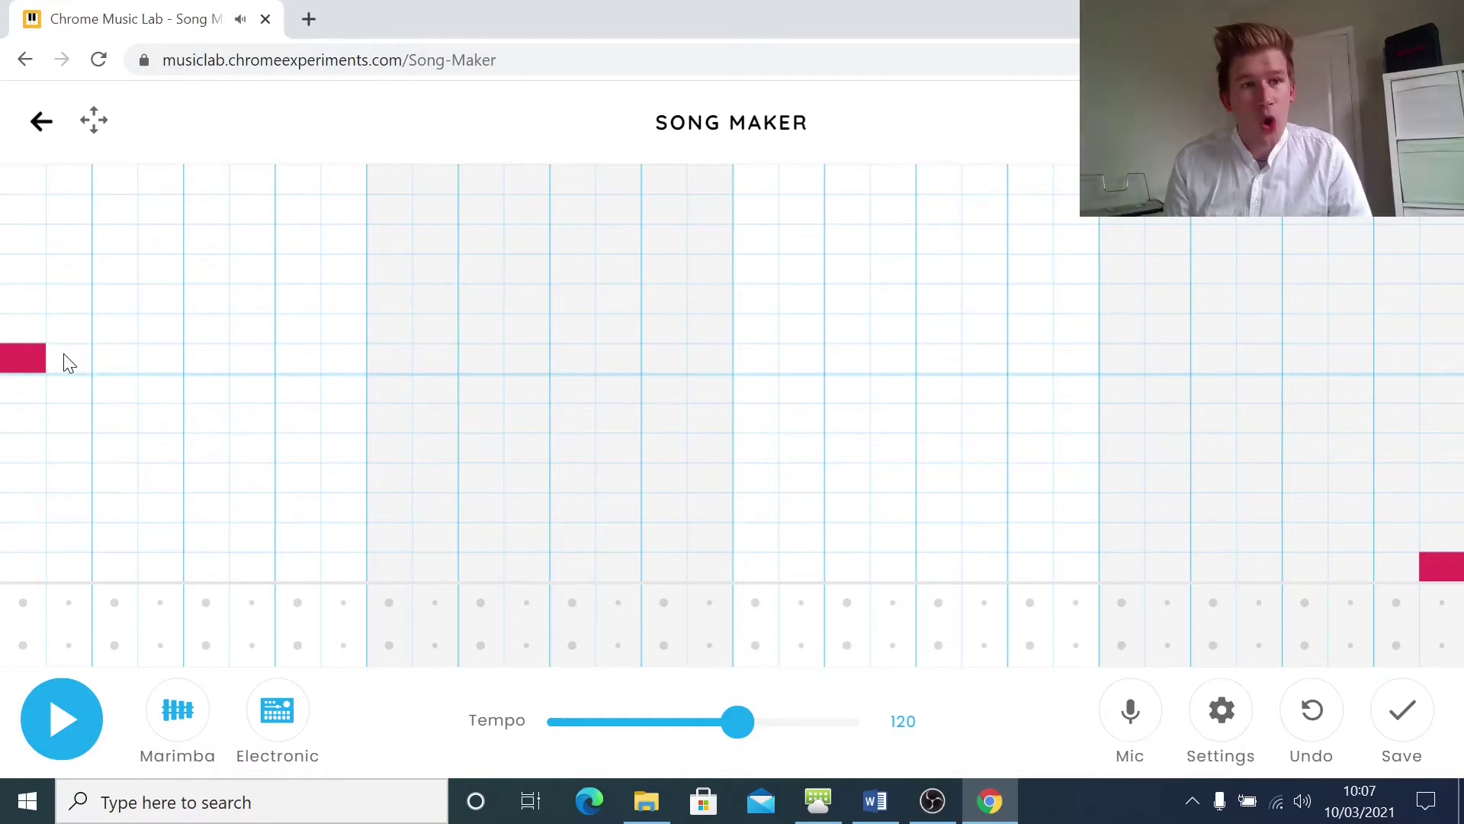
{"action": "left_click", "coordinate": [67, 337]}
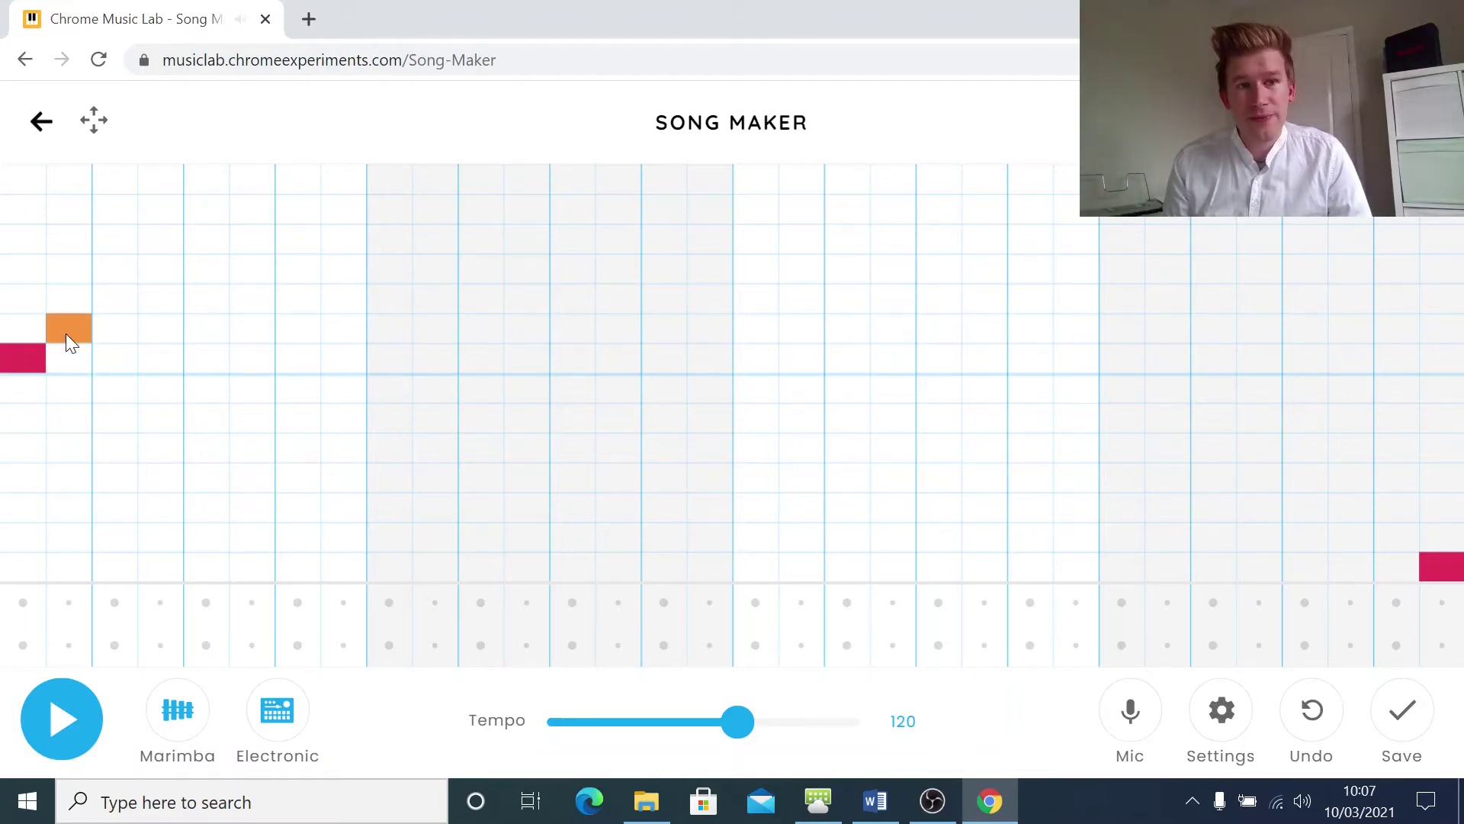
{"action": "left_click", "coordinate": [65, 339]}
{"action": "left_click", "coordinate": [65, 387]}
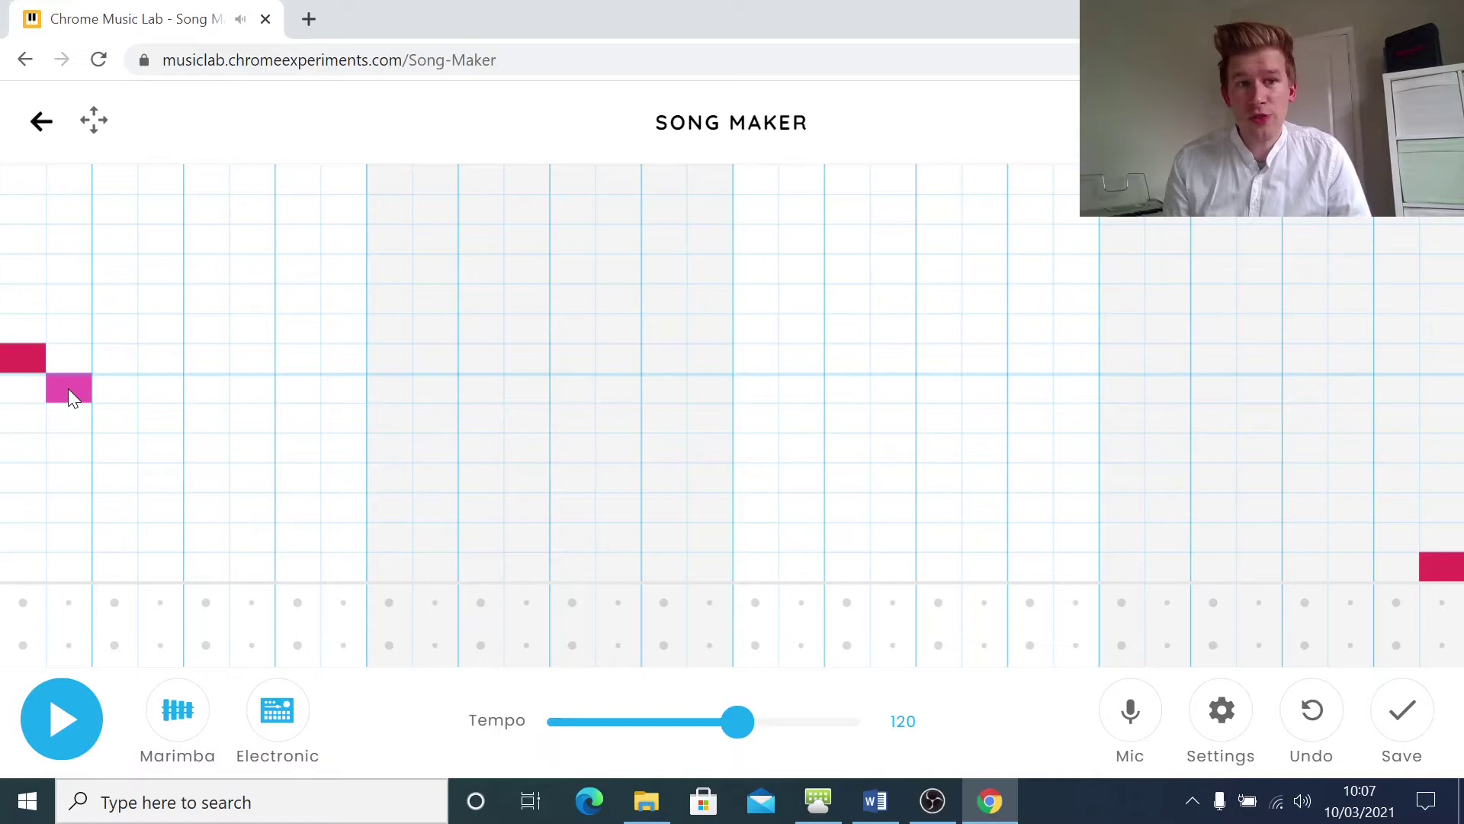
{"action": "left_click", "coordinate": [68, 390]}
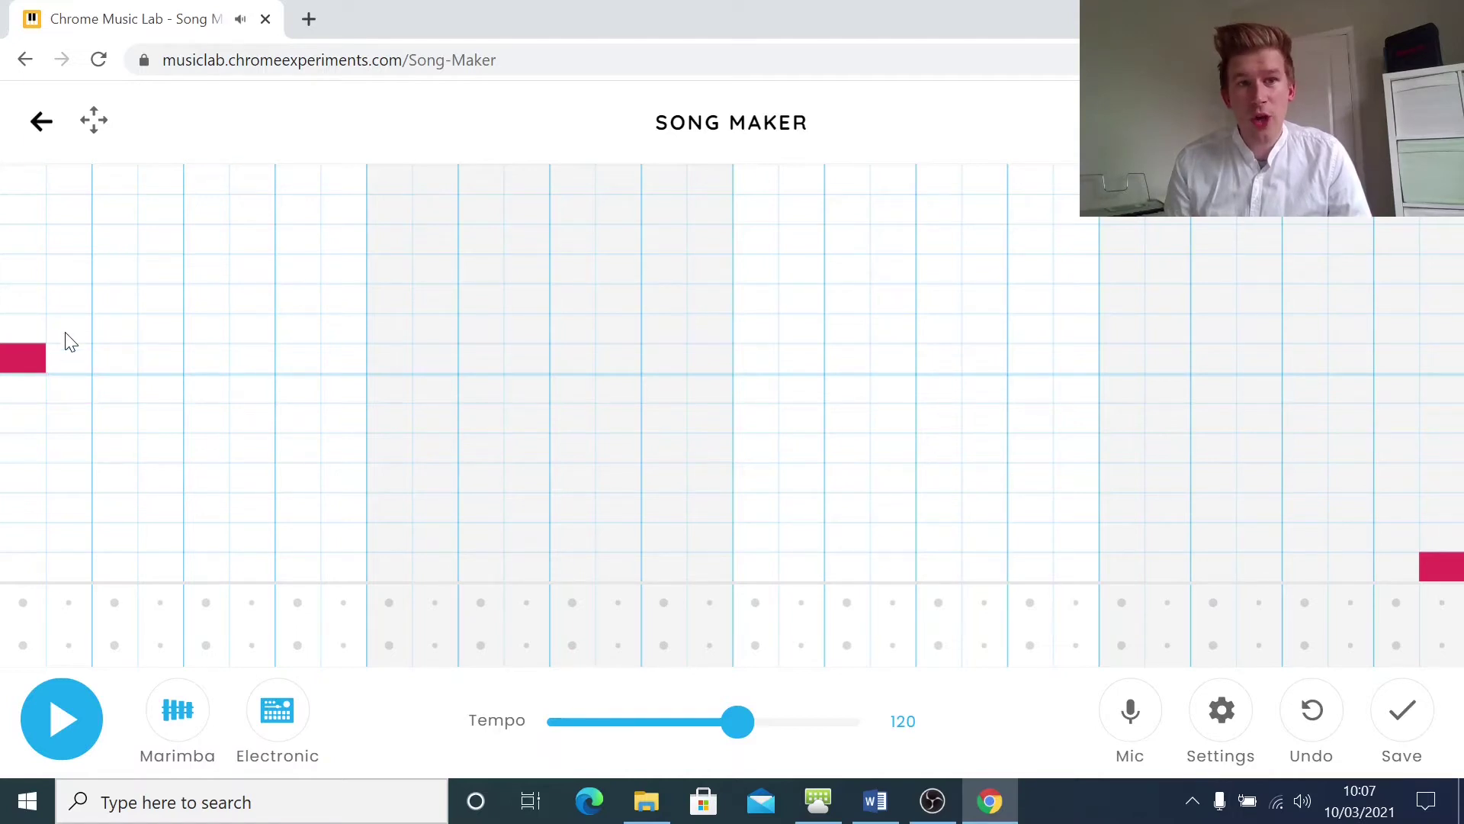
{"action": "left_click", "coordinate": [66, 396]}
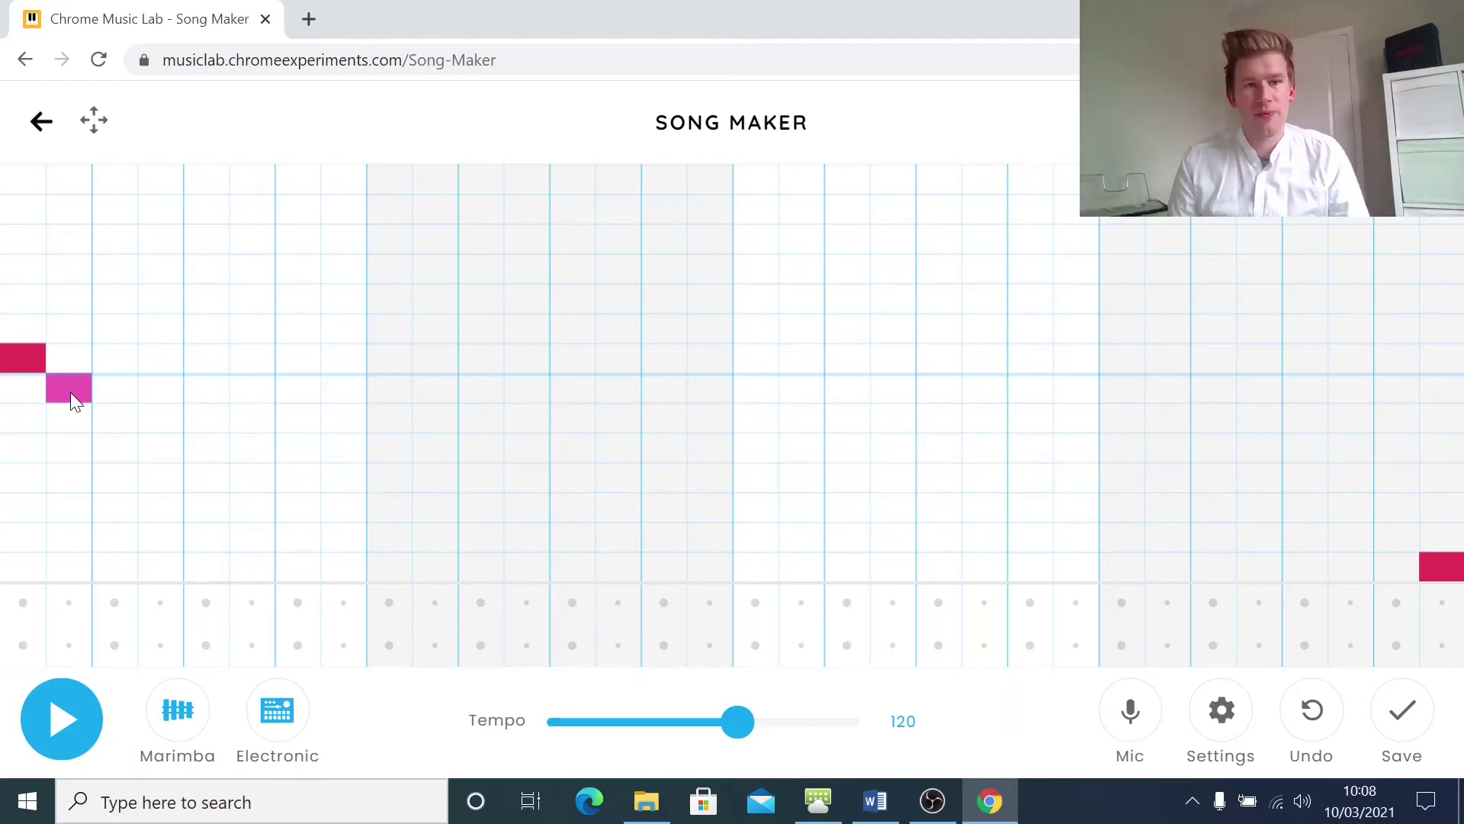
{"action": "left_click", "coordinate": [70, 392]}
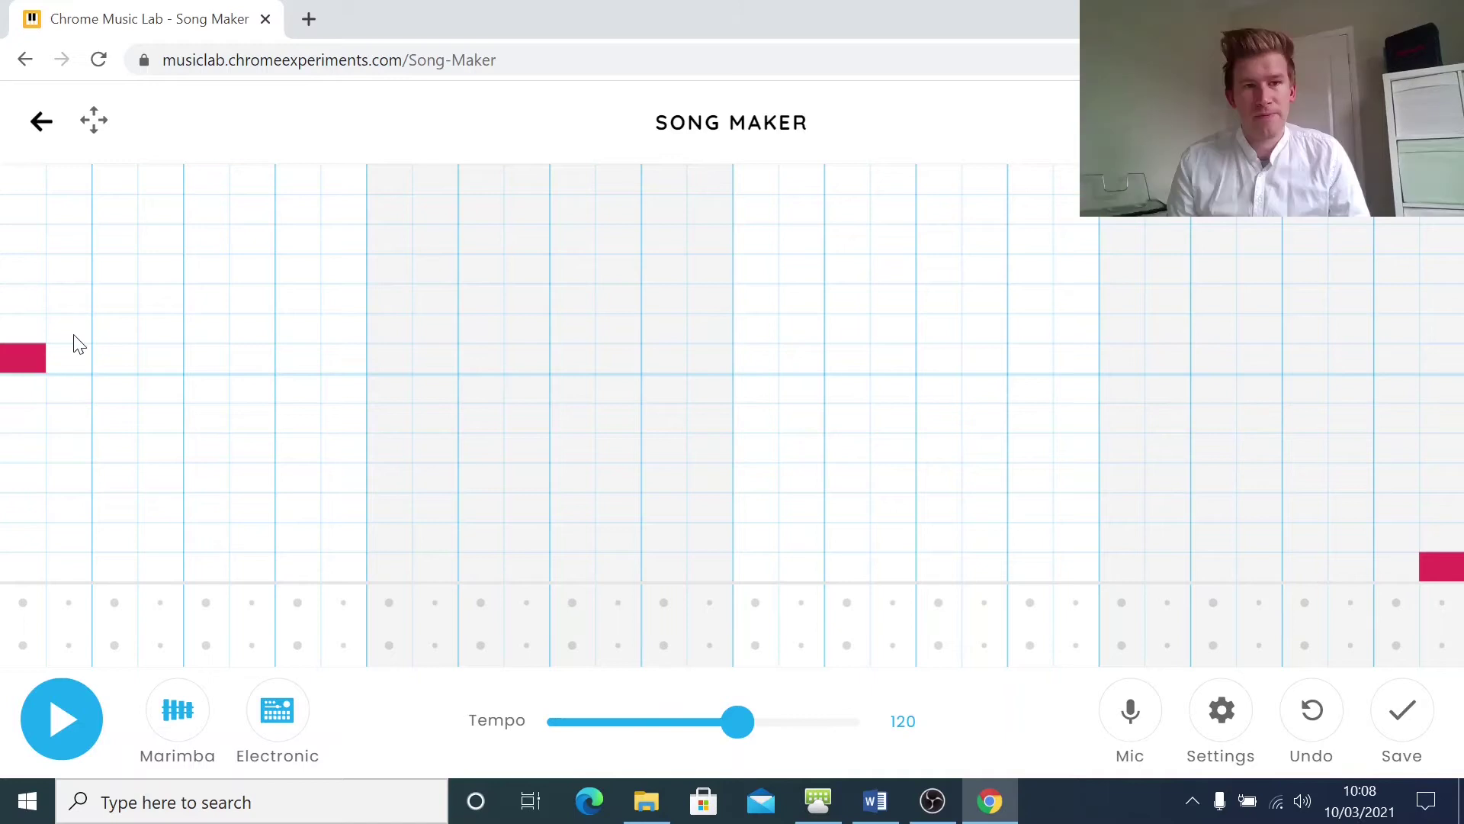
Draw a melody moving one row at a time or repeating, from the red starting note to the red final note.
{"action": "left_click_drag", "start_coordinate": [70, 328], "coordinate": [160, 266]}
{"action": "left_click", "coordinate": [206, 297]}
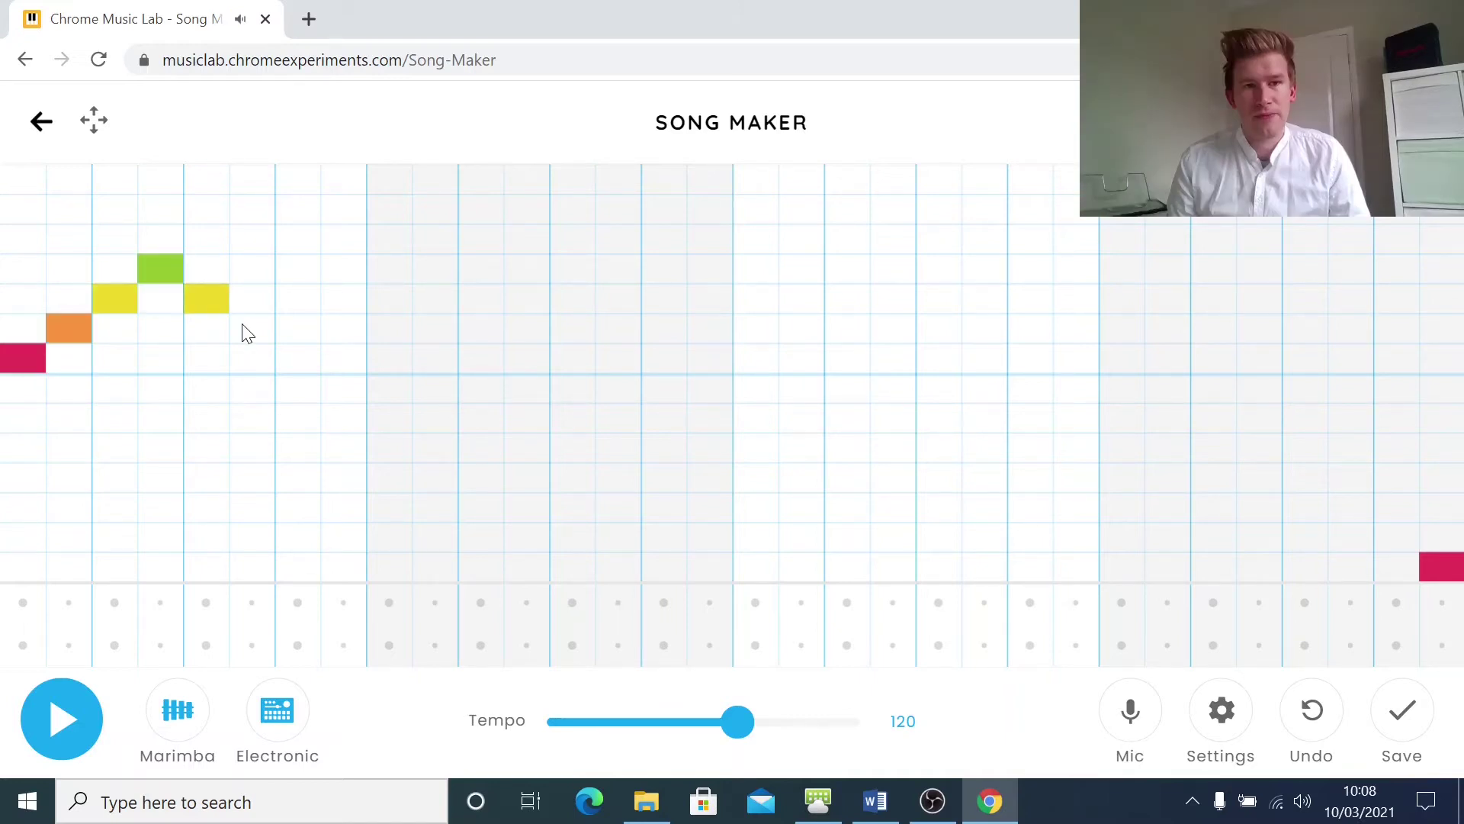
{"action": "mouse_move", "coordinate": [244, 327]}
{"action": "left_mouse_down"}
{"action": "mouse_move", "coordinate": [397, 356]}
{"action": "mouse_move", "coordinate": [572, 477]}
{"action": "mouse_move", "coordinate": [776, 473]}
{"action": "mouse_move", "coordinate": [1037, 358]}
{"action": "mouse_move", "coordinate": [1213, 477]}
{"action": "mouse_move", "coordinate": [1399, 533]}
{"action": "mouse_move", "coordinate": [1426, 562]}
{"action": "left_mouse_up"}
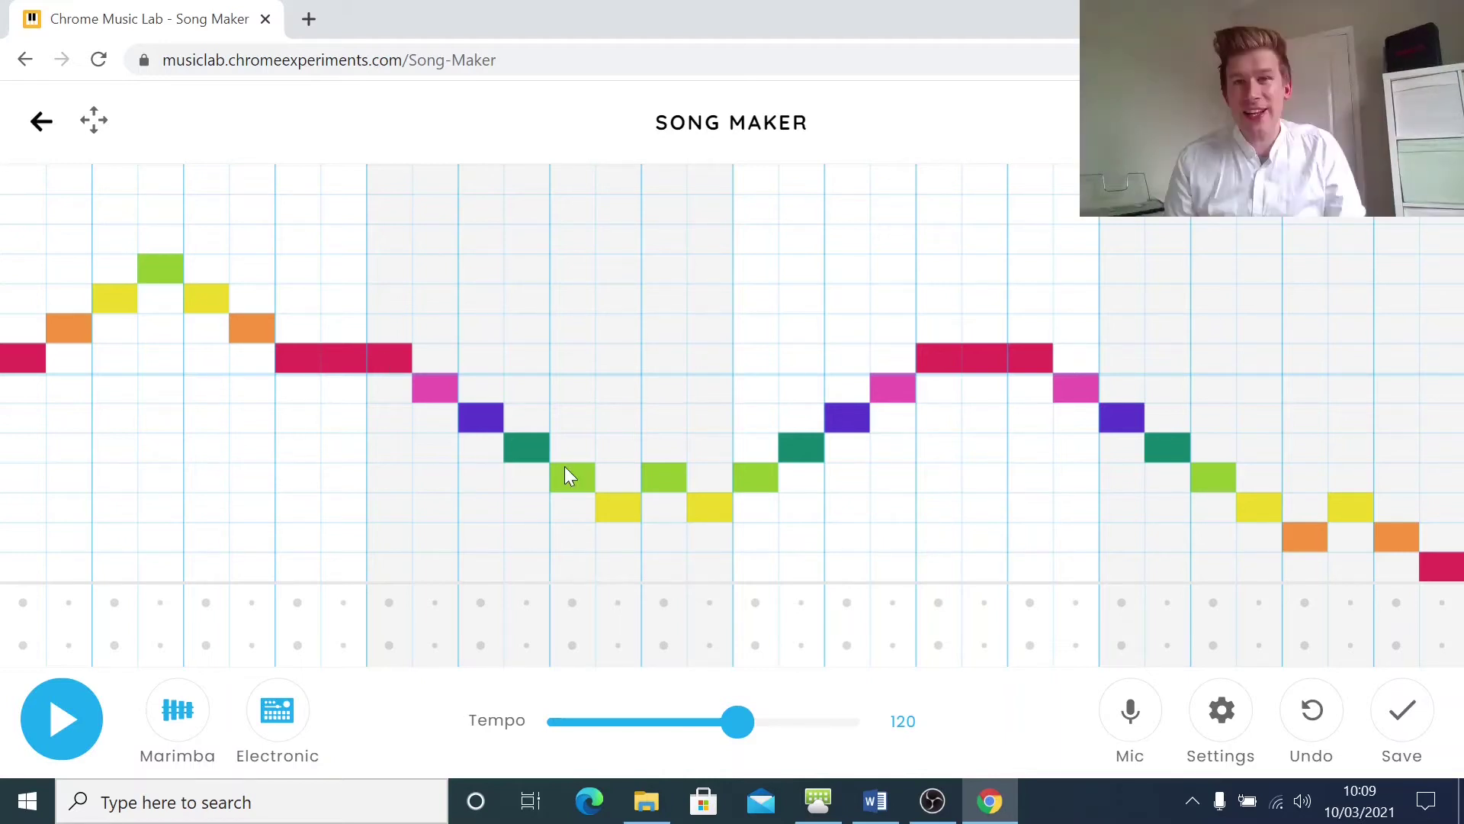
Play the melody back once and erase all notes between the red starting and final notes.
{"action": "key", "text": "space"}
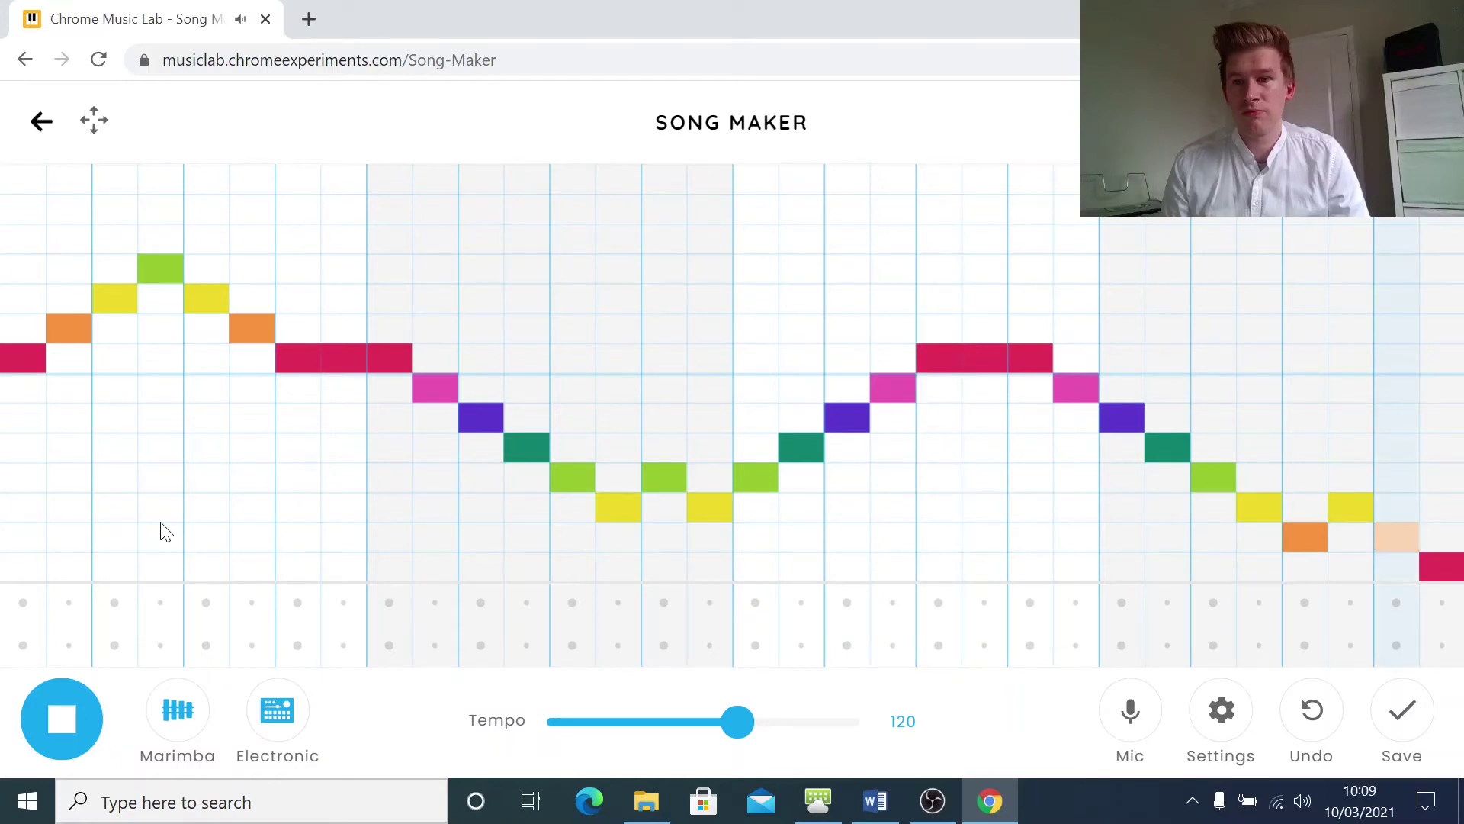
{"action": "key", "text": "space"}
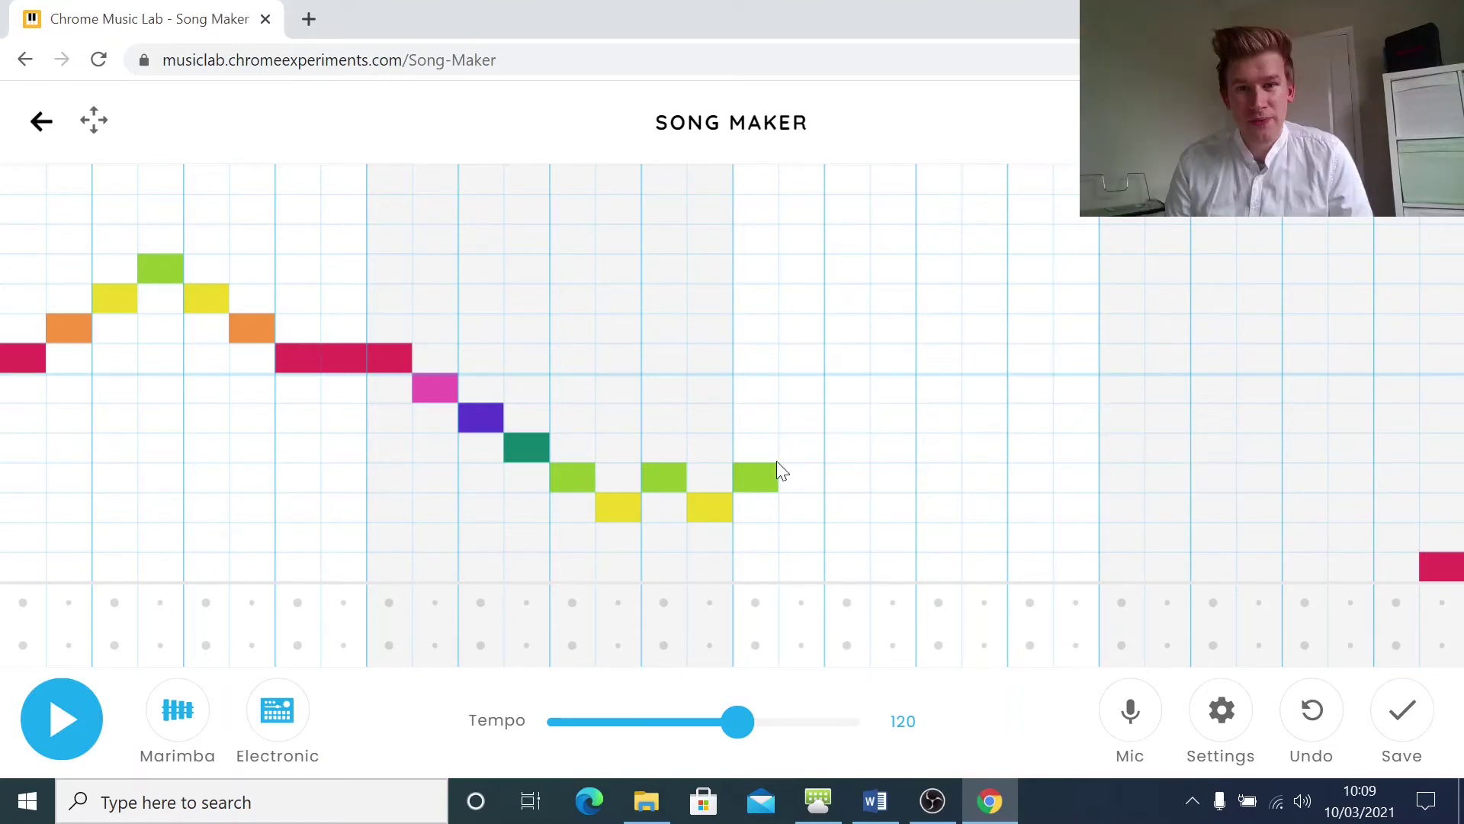
{"action": "mouse_move", "coordinate": [776, 461]}
{"action": "left_mouse_down"}
{"action": "mouse_move", "coordinate": [249, 336]}
{"action": "mouse_move", "coordinate": [345, 491]}
{"action": "left_mouse_up"}
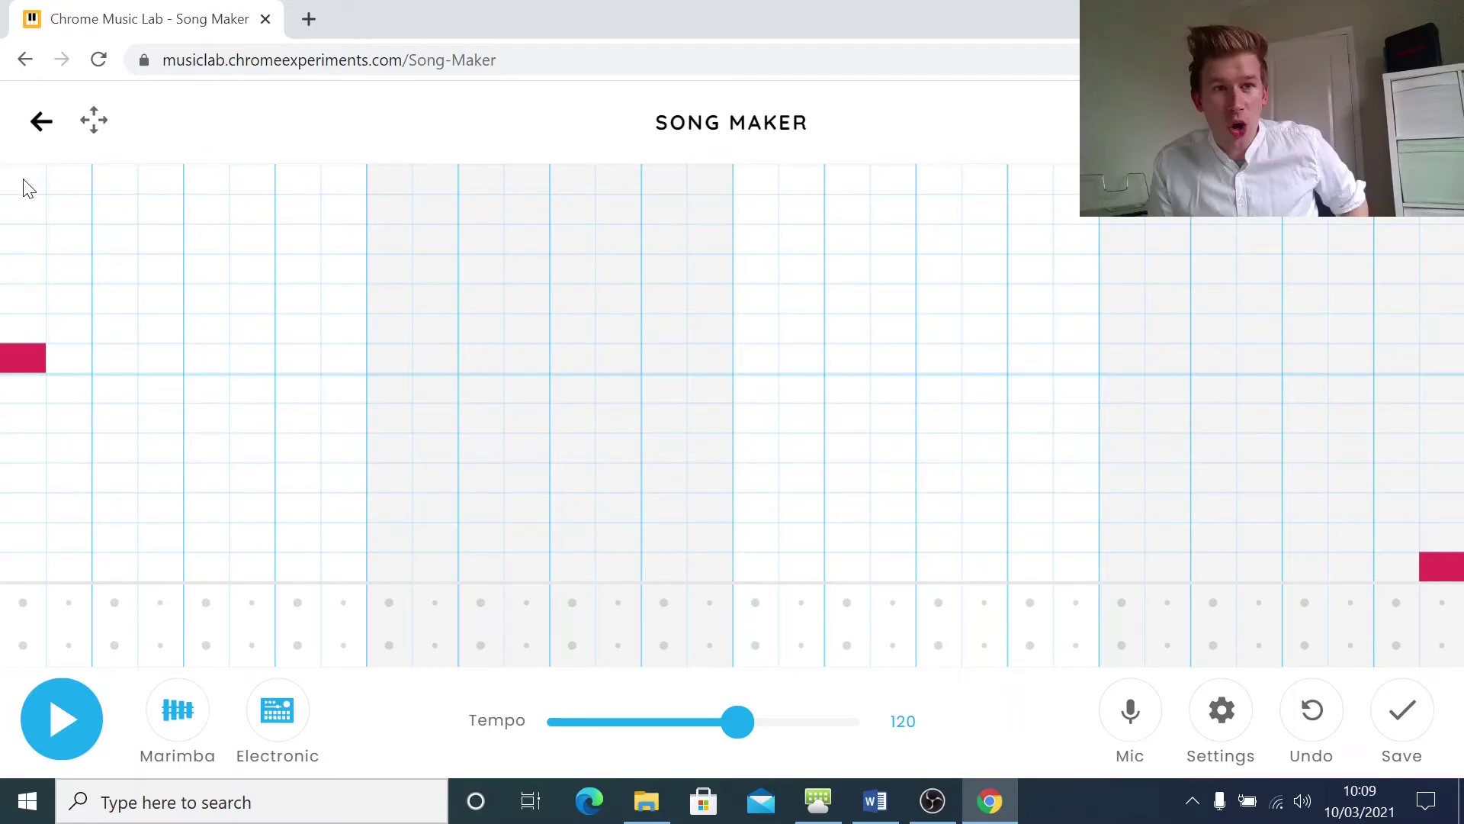
Fill the first column with every pitch, and erase all of them except the upper red note.
{"action": "left_click_drag", "start_coordinate": [27, 189], "coordinate": [23, 568]}
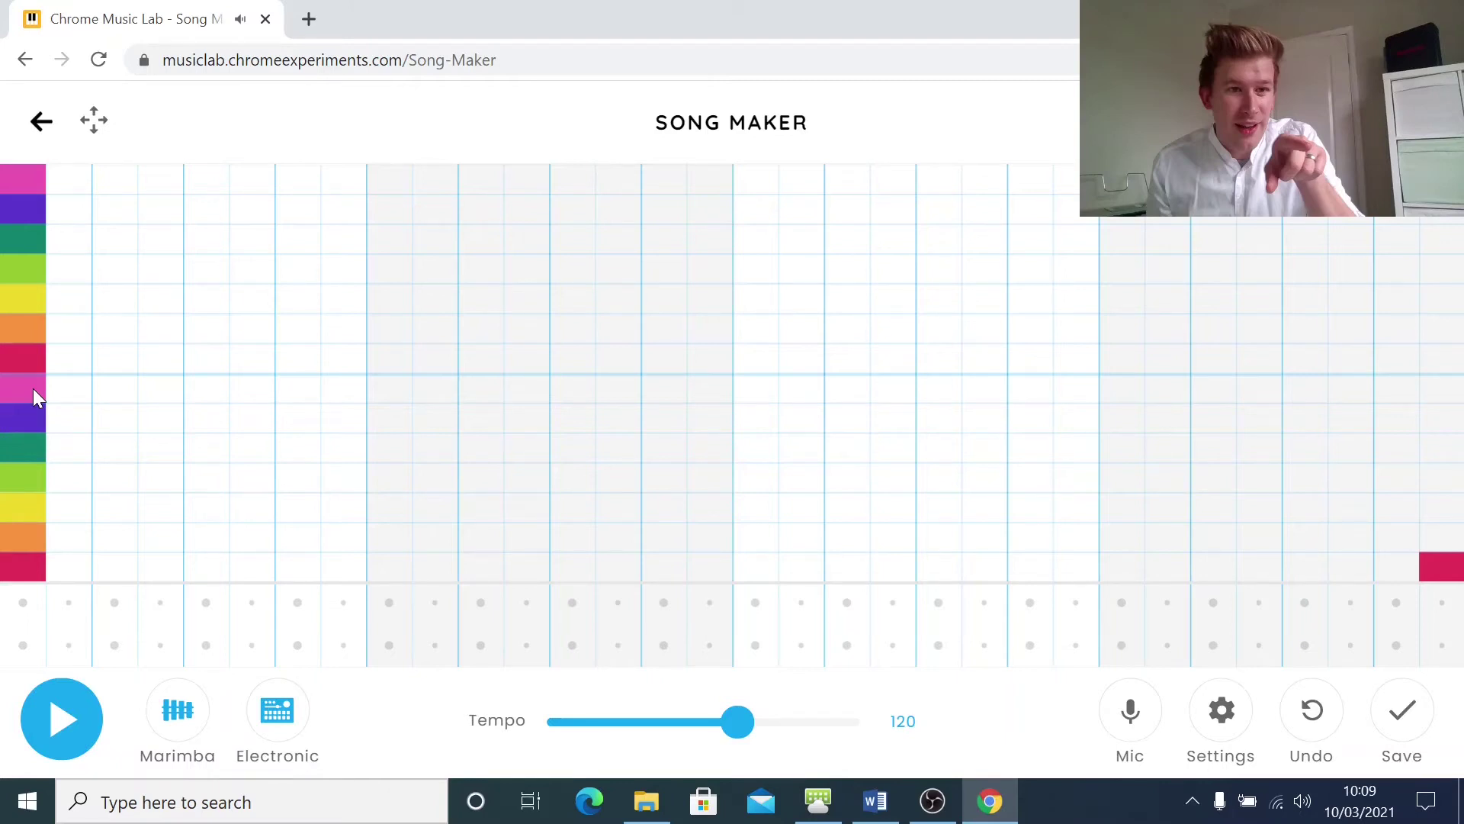
{"action": "left_click_drag", "start_coordinate": [33, 389], "coordinate": [11, 433]}
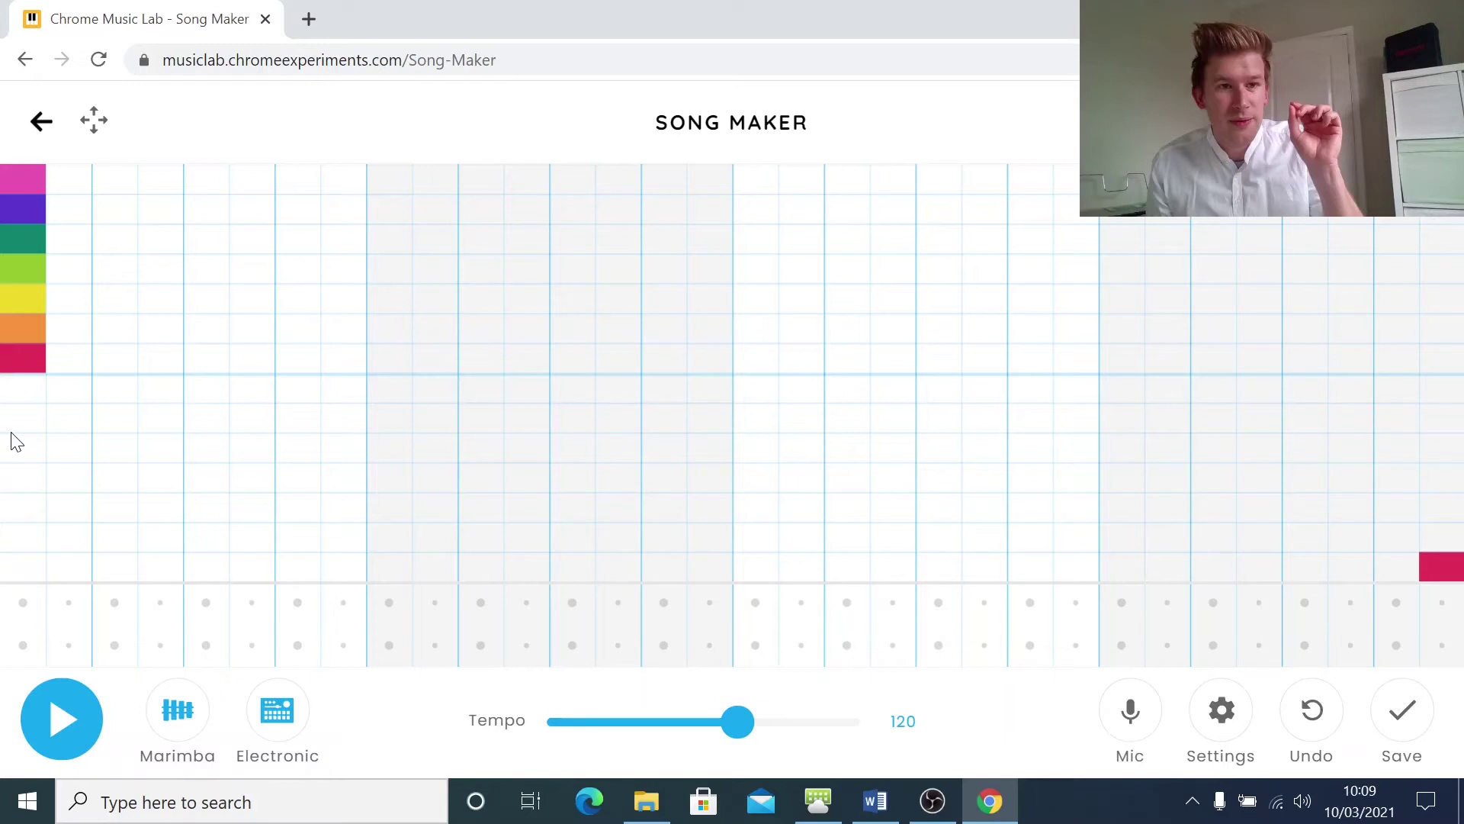
{"action": "left_click_drag", "start_coordinate": [22, 327], "coordinate": [23, 176]}
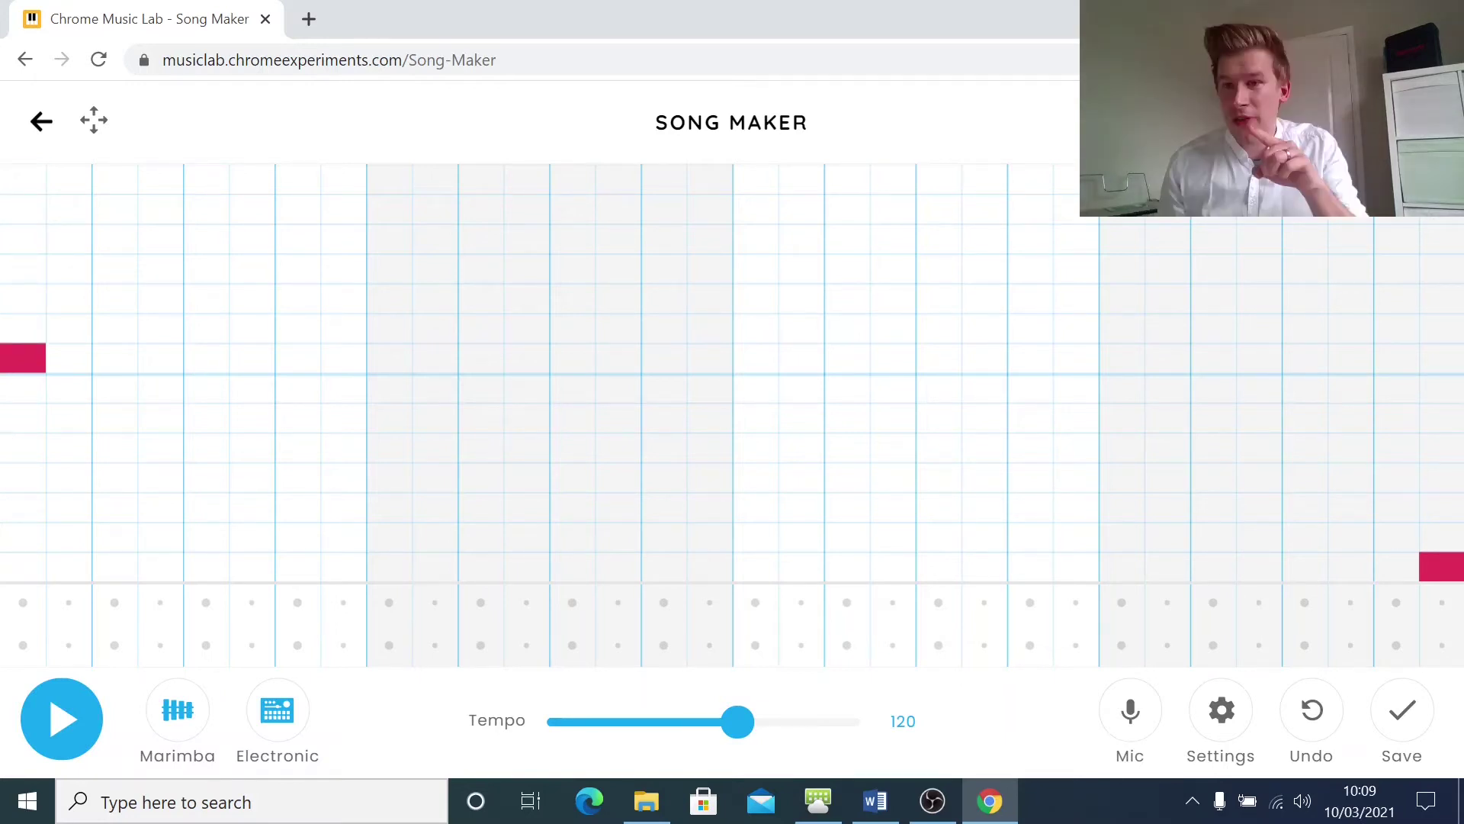
Fill the last column with every pitch, and erase all of them except the lowest red note.
{"action": "left_click", "coordinate": [1441, 566]}
{"action": "left_click", "coordinate": [1441, 238]}
{"action": "left_click_drag", "start_coordinate": [1458, 342], "coordinate": [1459, 583]}
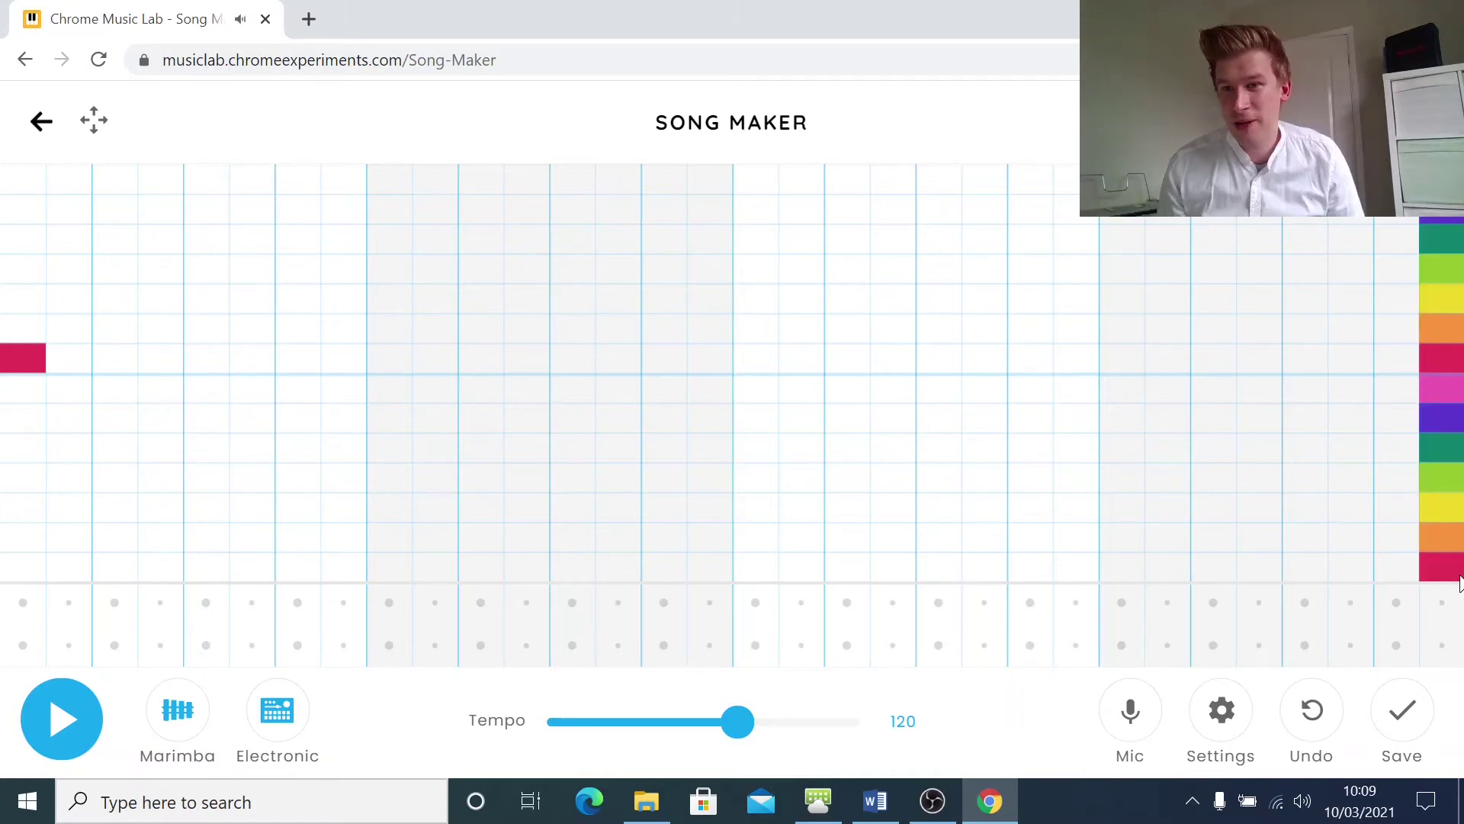
{"action": "left_click_drag", "start_coordinate": [1454, 538], "coordinate": [1448, 515]}
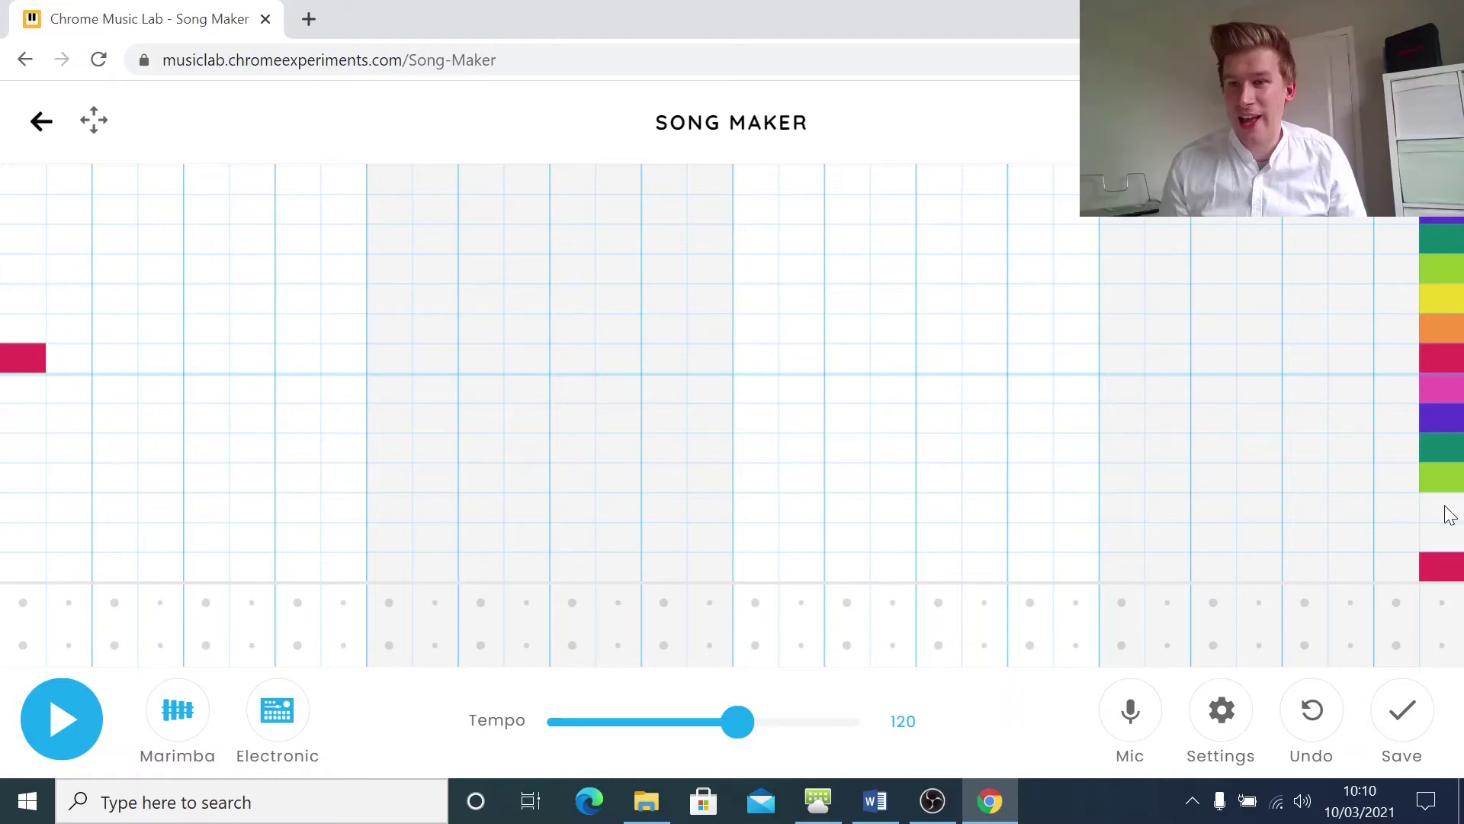
{"action": "left_click_drag", "start_coordinate": [1447, 481], "coordinate": [1441, 229]}
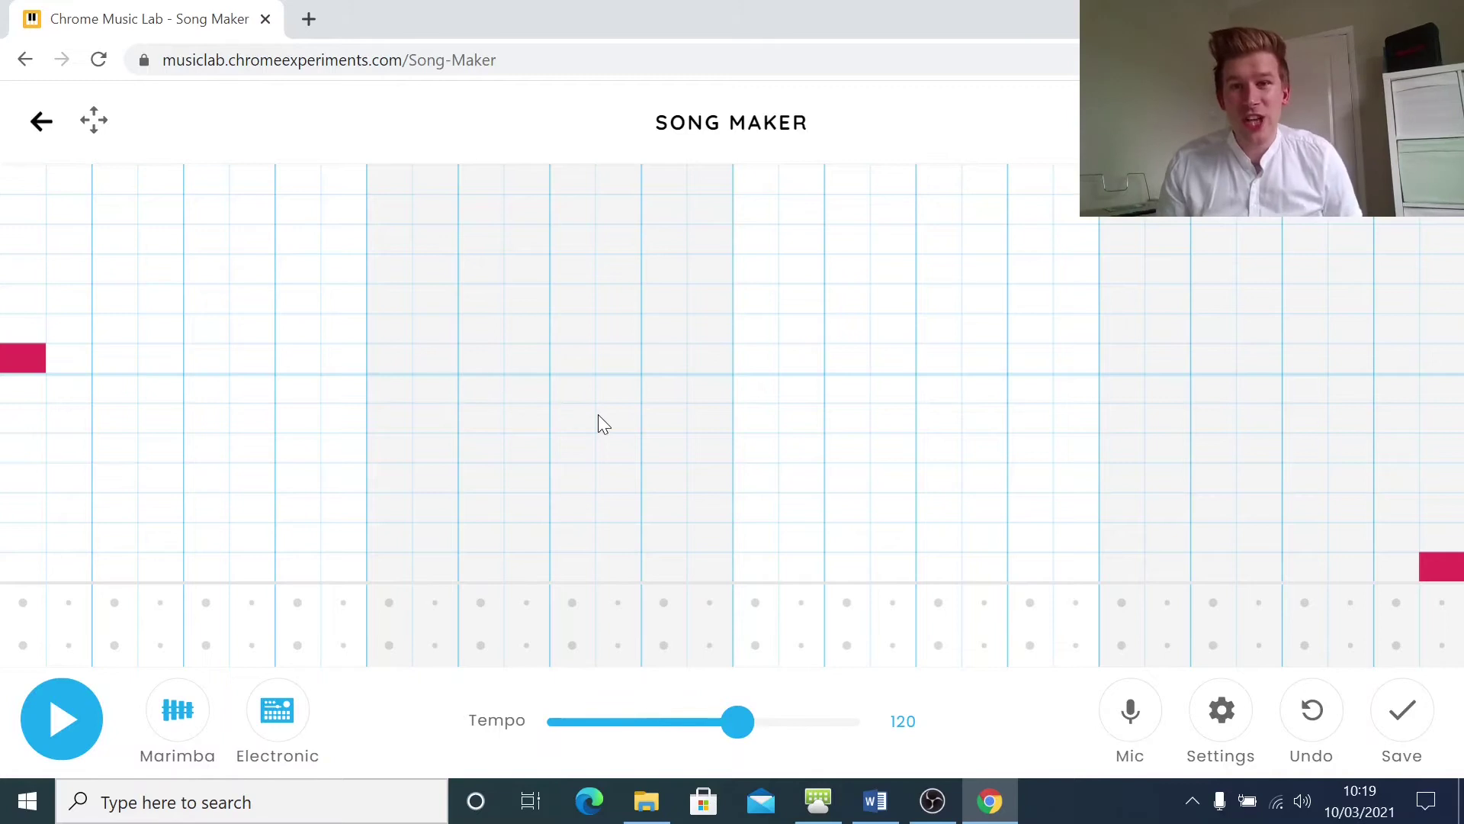
Remove the red starting and final notes and fill the first and last columns with every pitch.
{"action": "left_click", "coordinate": [18, 353]}
{"action": "left_click", "coordinate": [1432, 567]}
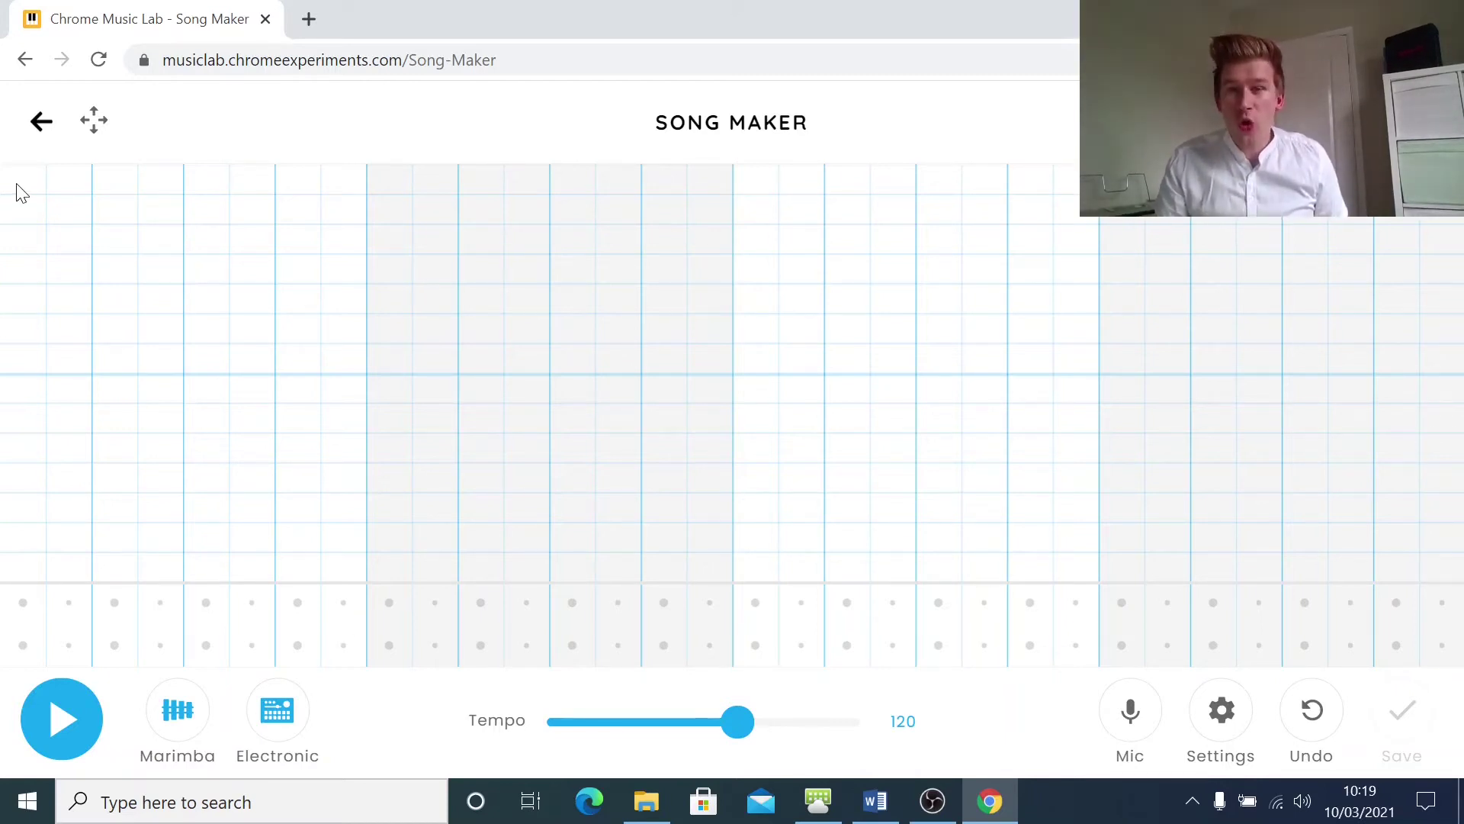
{"action": "mouse_move", "coordinate": [21, 192]}
{"action": "left_mouse_down"}
{"action": "mouse_move", "coordinate": [20, 591]}
{"action": "mouse_move", "coordinate": [61, 615]}
{"action": "left_mouse_up"}
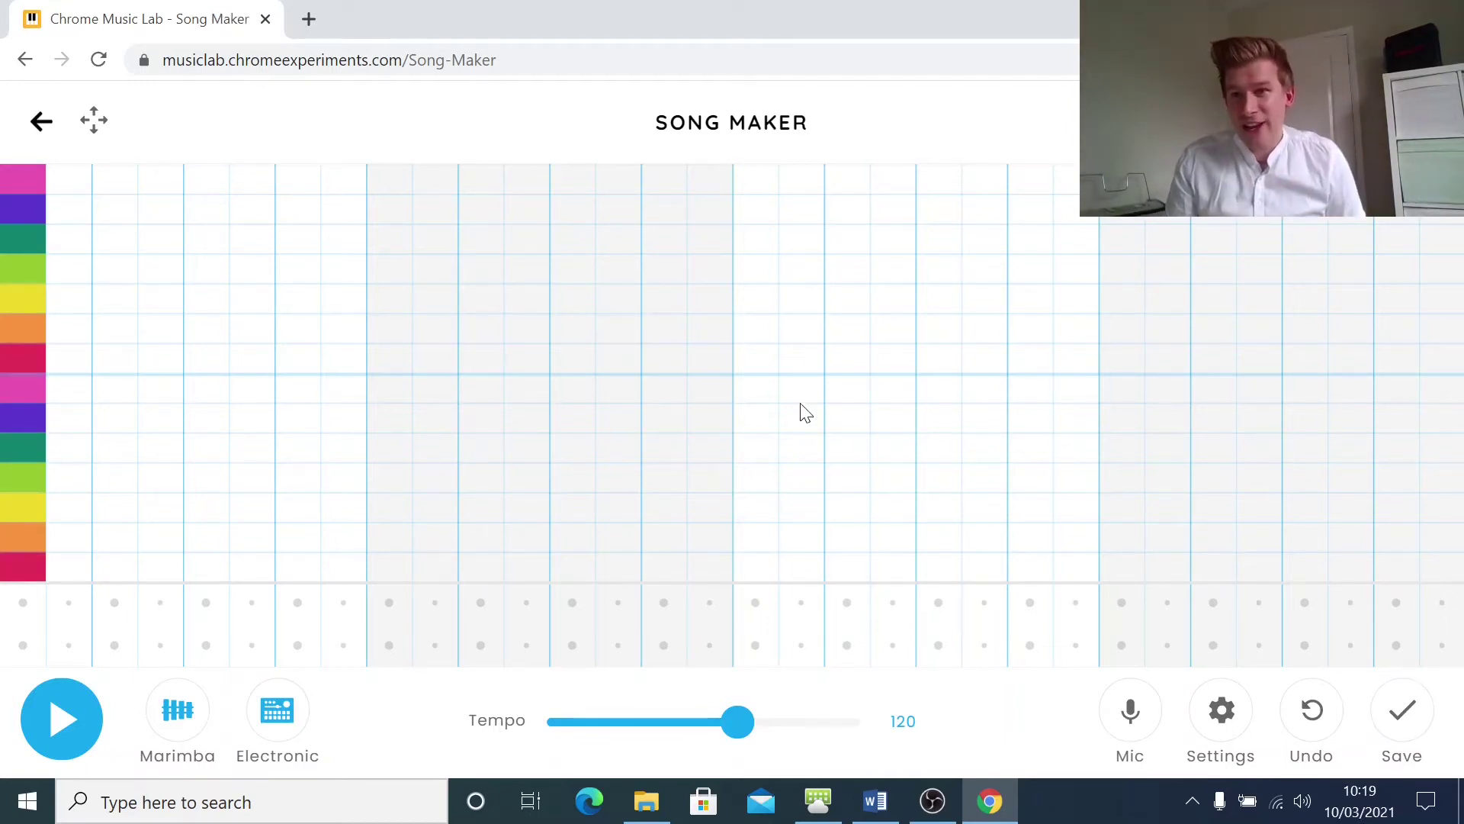
{"action": "left_click_drag", "start_coordinate": [1441, 229], "coordinate": [1441, 572]}
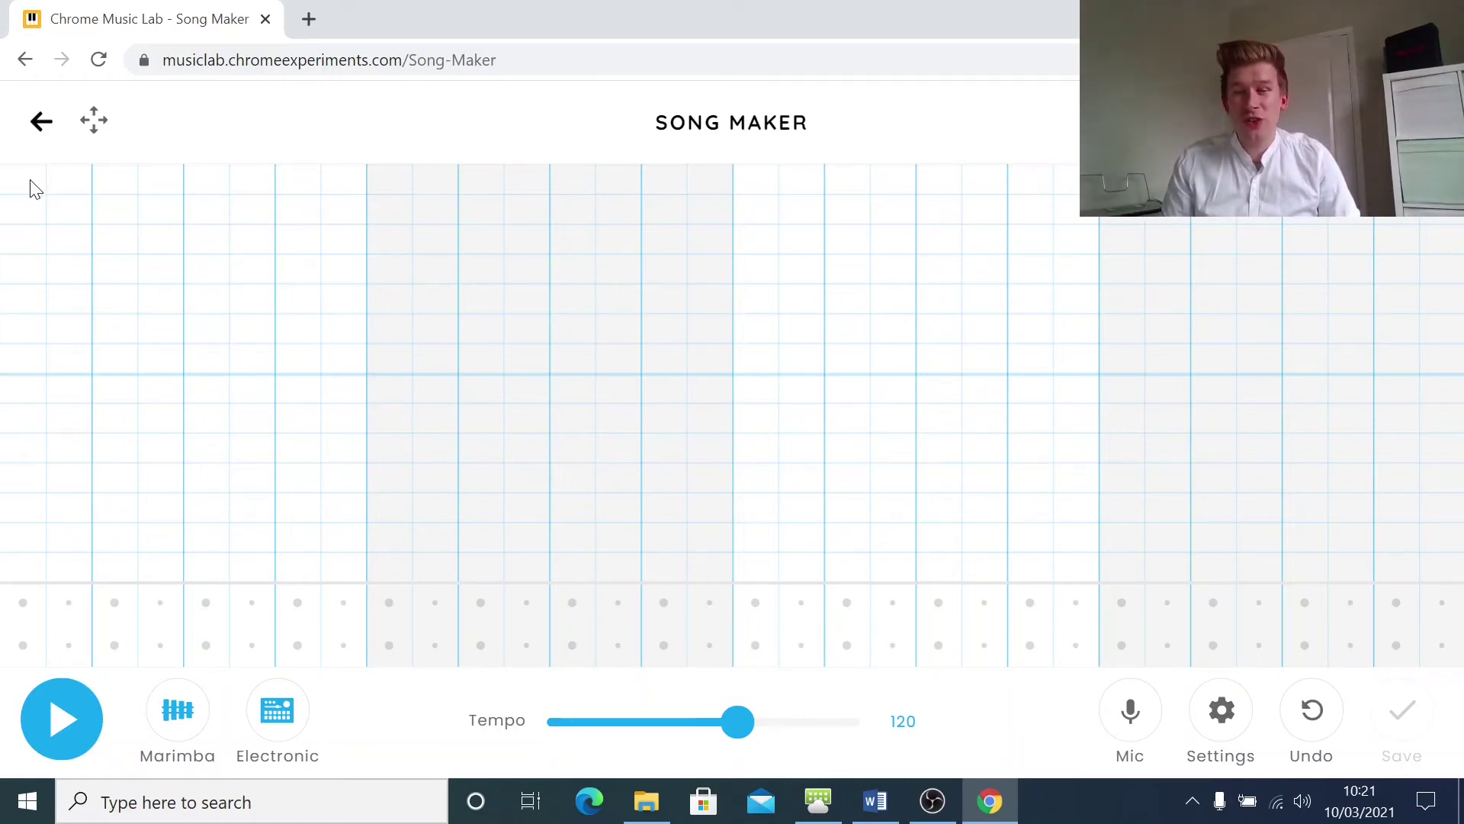
Fill the empty first and last columns with every pitch, keeping only the lower teal note in the first and the upper teal note in the last.
{"action": "left_click_drag", "start_coordinate": [34, 191], "coordinate": [7, 614]}
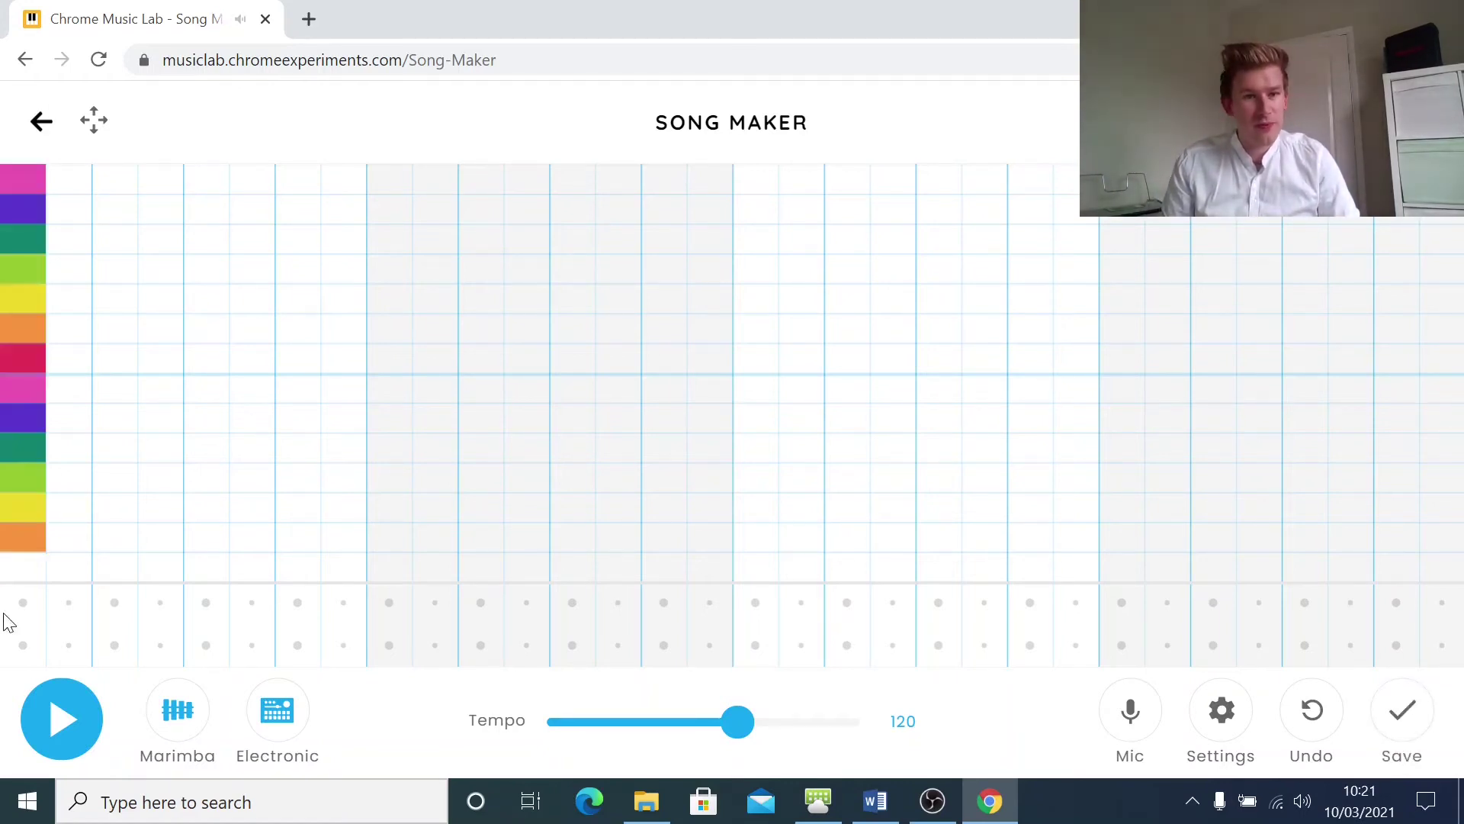
{"action": "mouse_move", "coordinate": [1452, 210]}
{"action": "left_mouse_down"}
{"action": "mouse_move", "coordinate": [1455, 588]}
{"action": "mouse_move", "coordinate": [1448, 369]}
{"action": "mouse_move", "coordinate": [1451, 408]}
{"action": "left_mouse_up"}
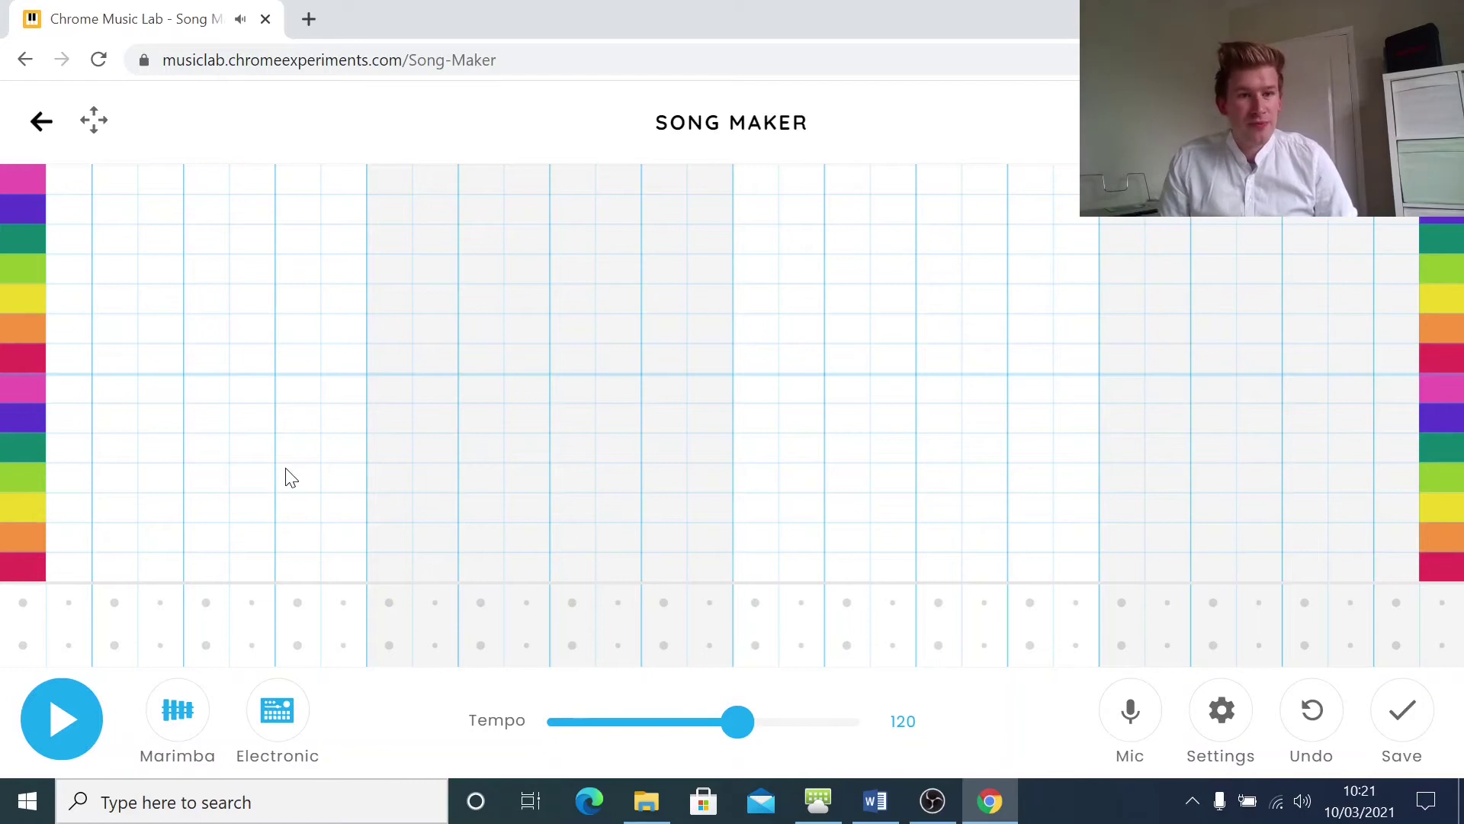
{"action": "left_click_drag", "start_coordinate": [20, 464], "coordinate": [22, 572]}
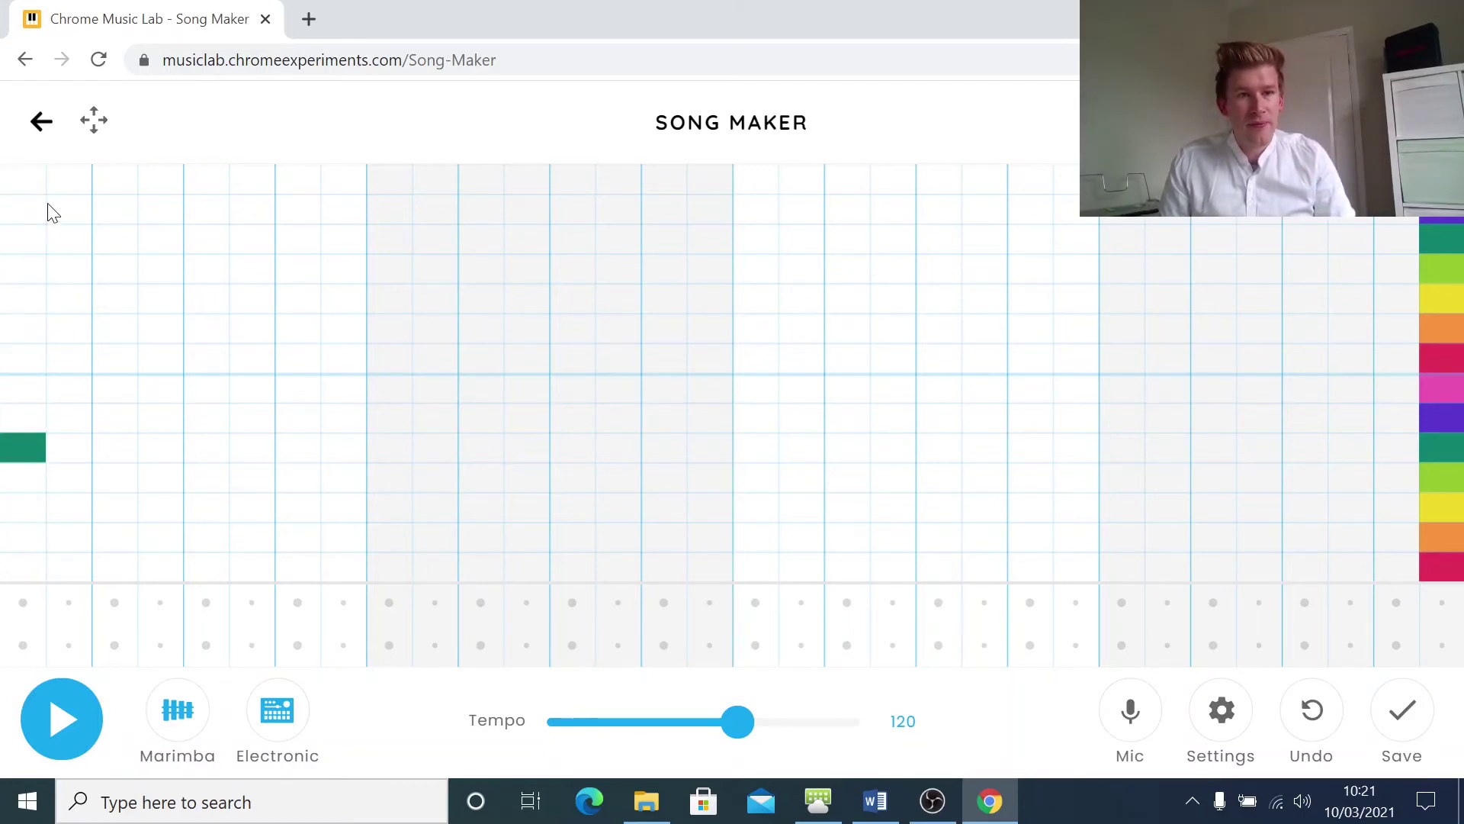
{"action": "left_click_drag", "start_coordinate": [1447, 278], "coordinate": [1445, 579]}
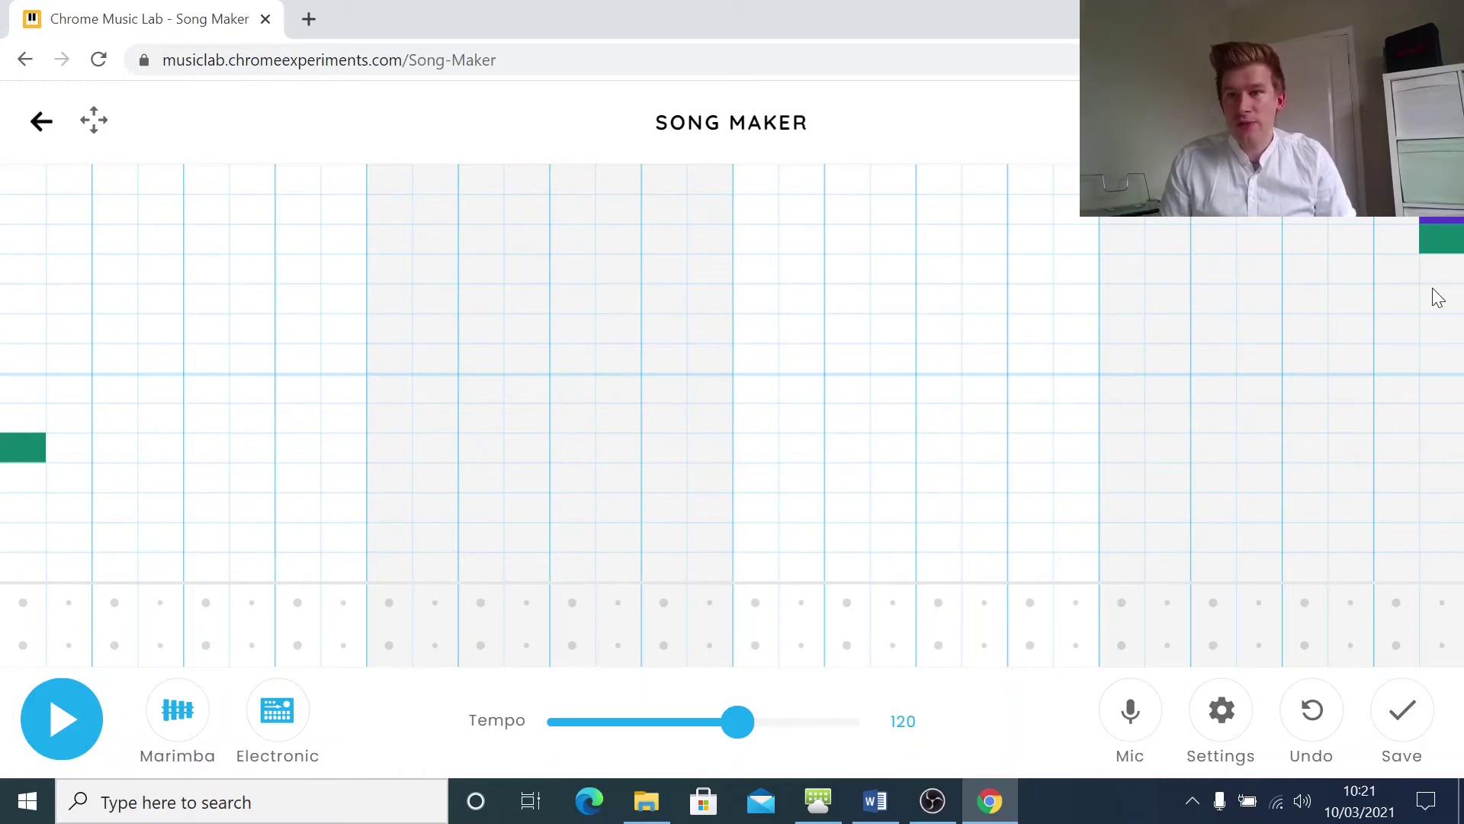
{"action": "left_click", "coordinate": [1436, 221]}
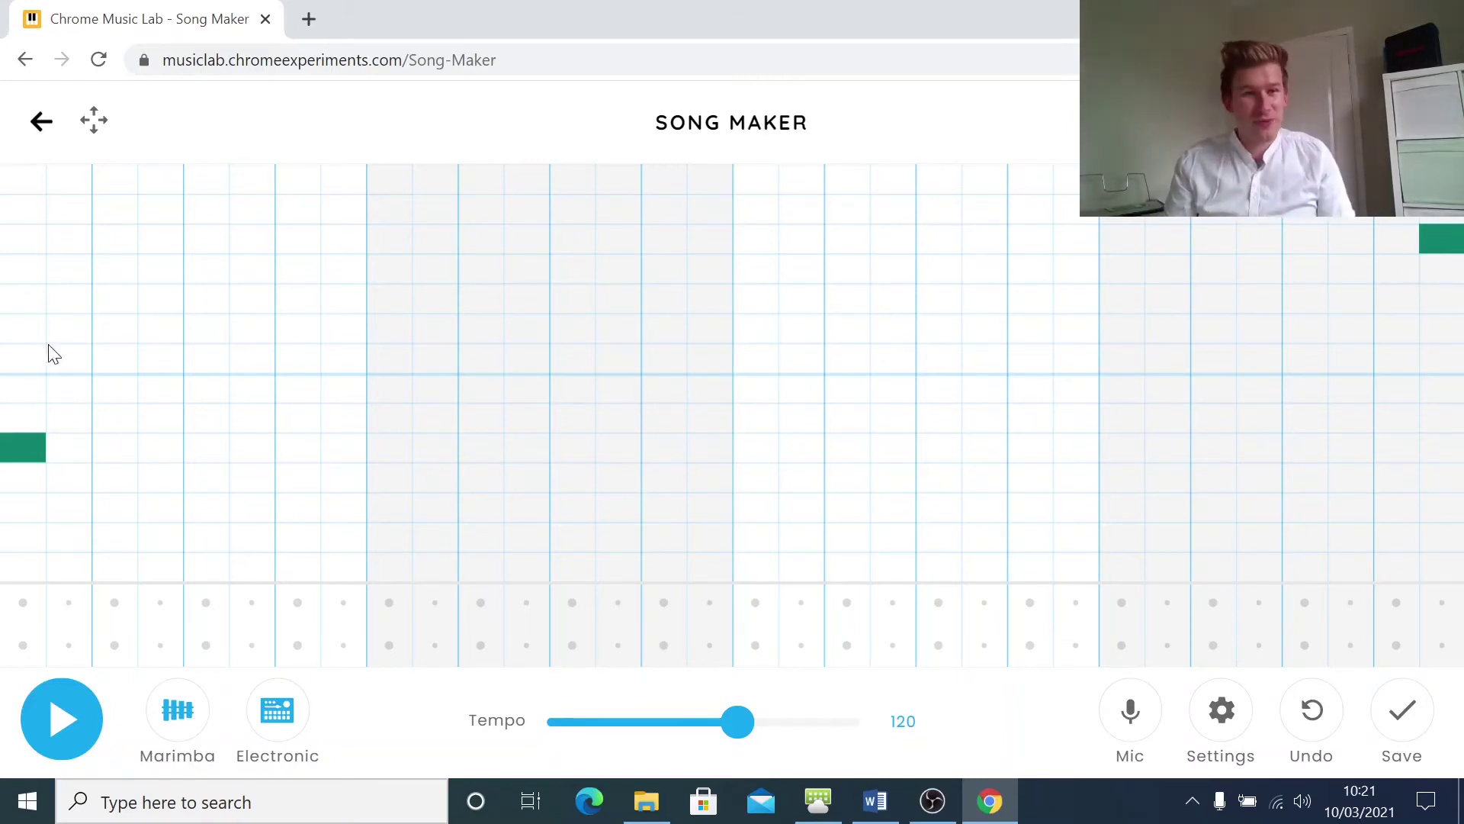
Build the melody upward from the teal starting note, one row per column, to an orange note in column 5.
{"action": "left_click", "coordinate": [75, 421]}
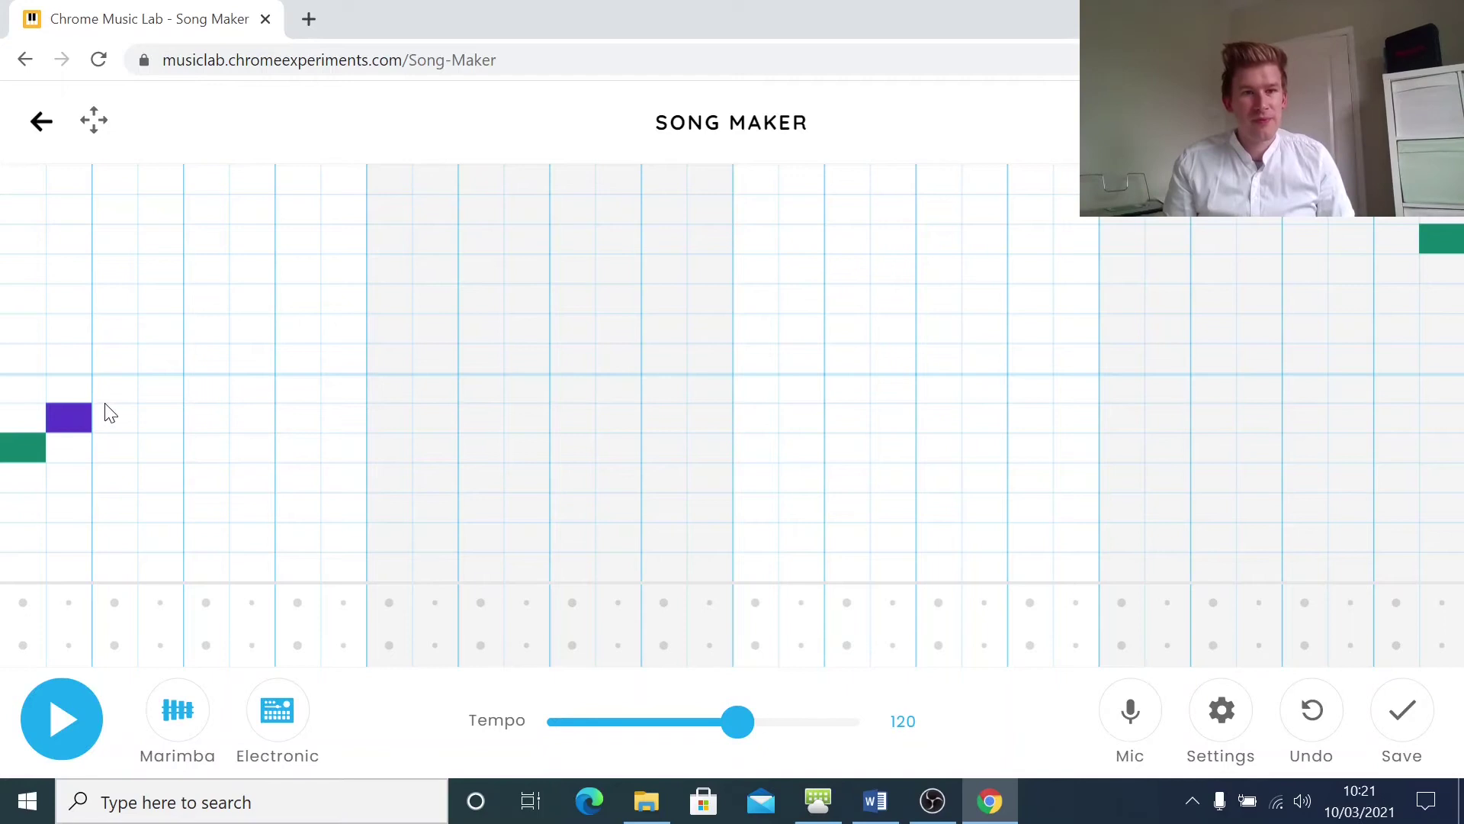
{"action": "left_click", "coordinate": [126, 387]}
{"action": "left_click", "coordinate": [164, 360]}
{"action": "left_click", "coordinate": [211, 330]}
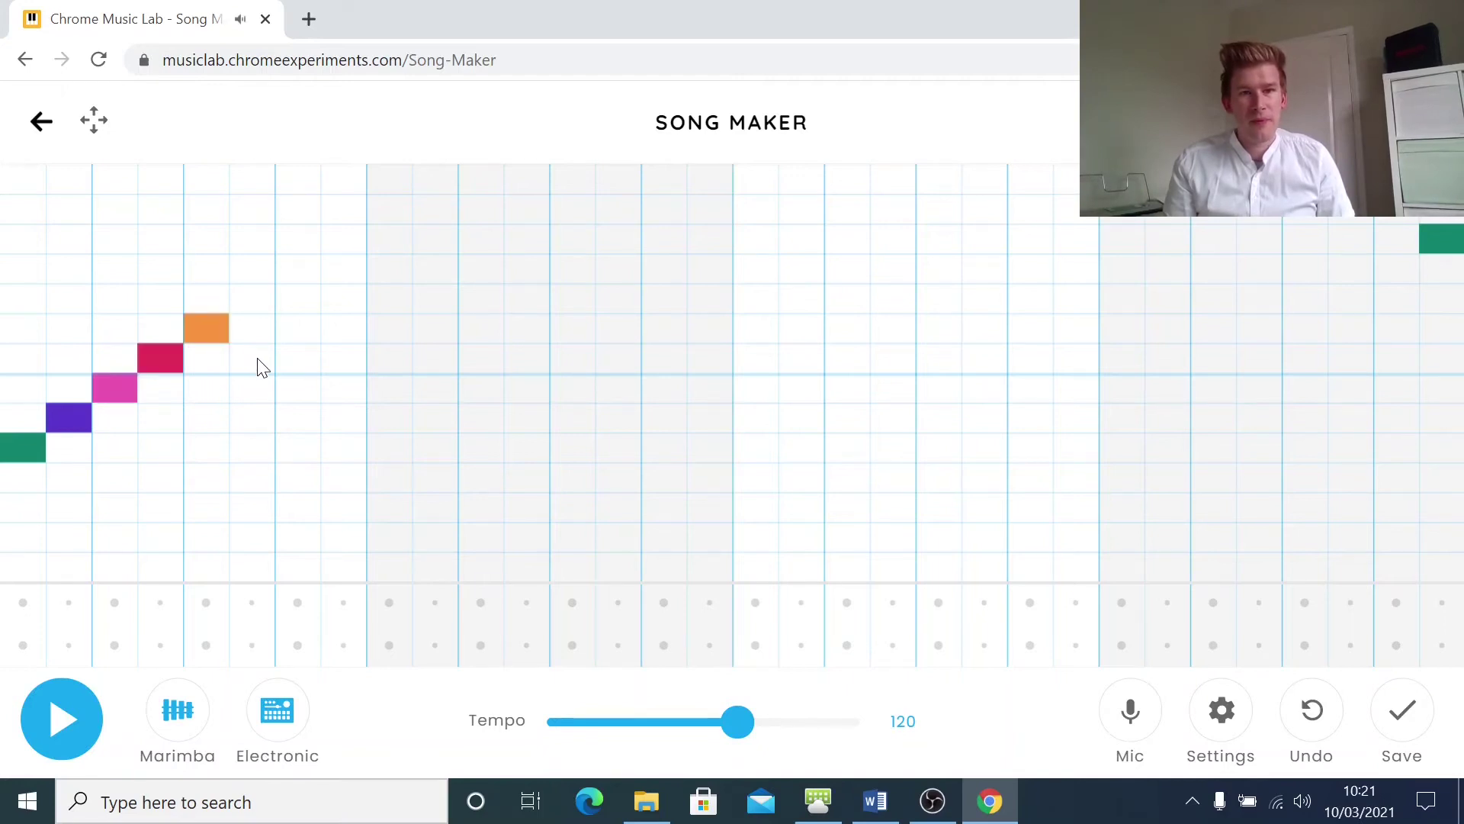
Bring the melody down stepwise from the orange peak to the lowest red note in column 17, holding teal across columns 11 to 13.
{"action": "left_click", "coordinate": [255, 359]}
{"action": "left_click", "coordinate": [299, 388]}
{"action": "left_click", "coordinate": [344, 417]}
{"action": "left_click", "coordinate": [393, 450]}
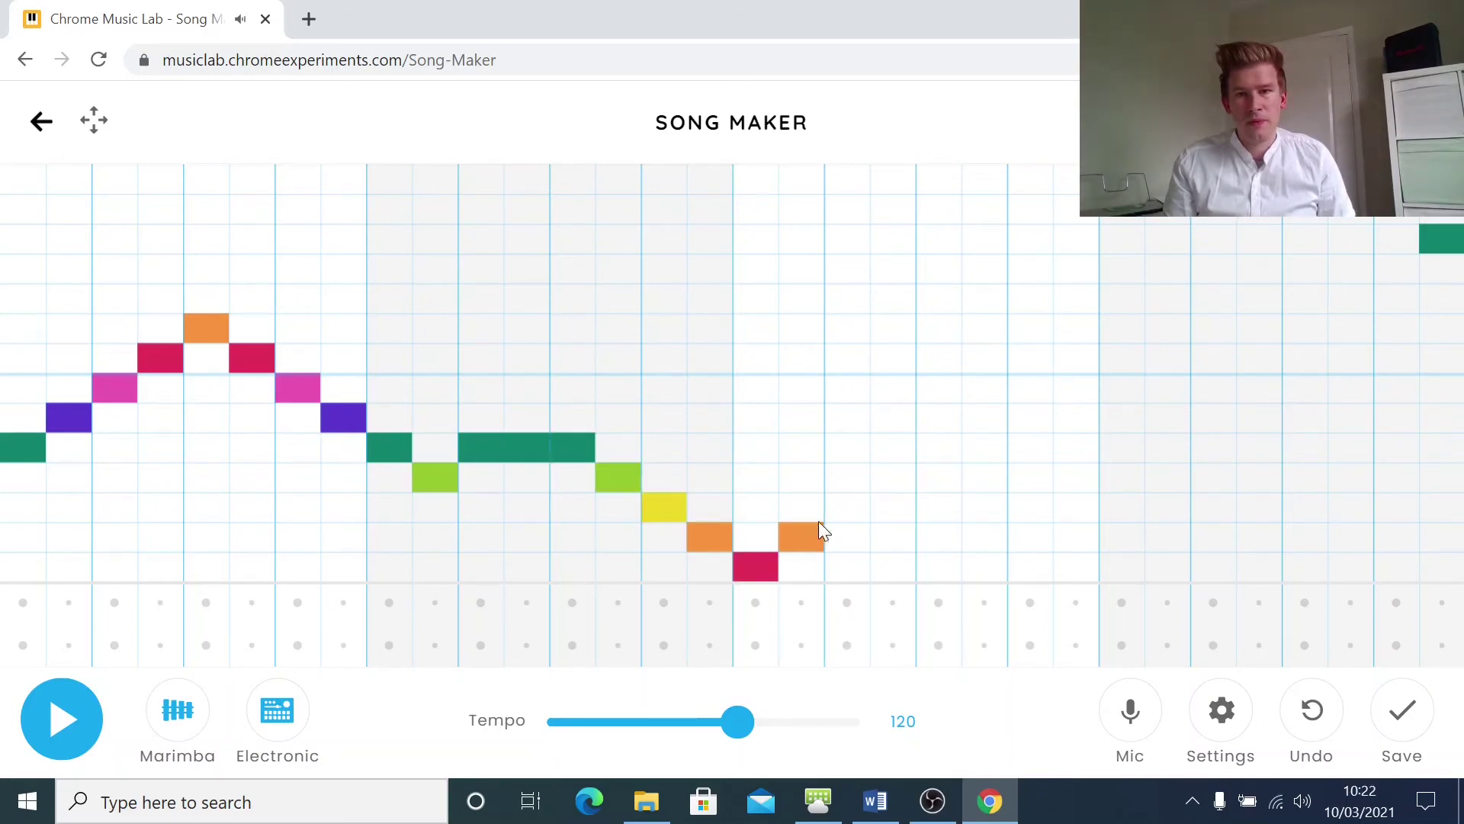
Climb stepwise from the lowest red note to the upper teal final note, repeating green in columns 20 and 21 and dipping to orange in column 28.
{"action": "left_click", "coordinate": [936, 478]}
{"action": "left_click", "coordinate": [984, 448]}
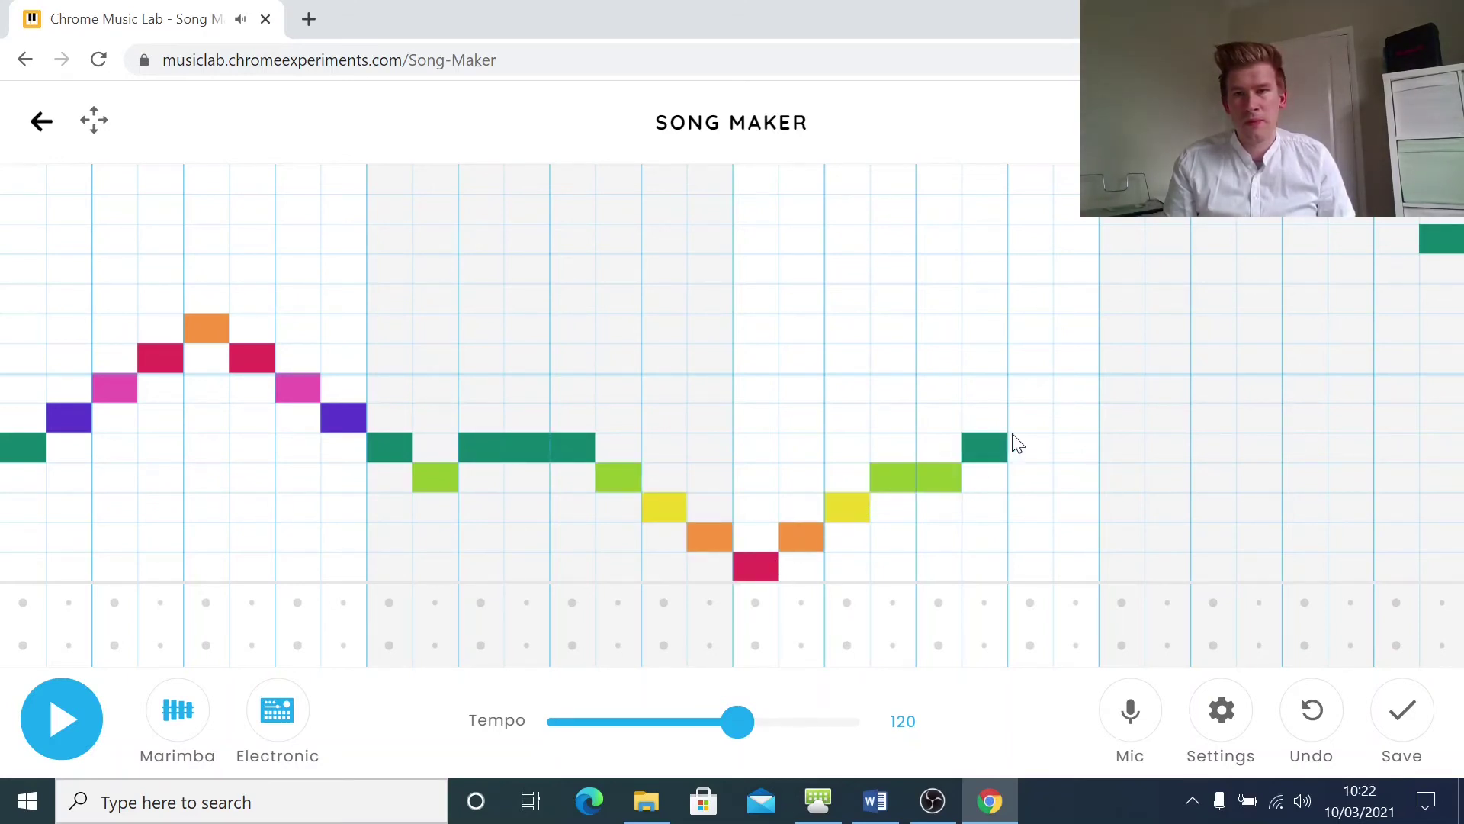
{"action": "left_click", "coordinate": [1029, 417]}
{"action": "left_click", "coordinate": [1075, 388]}
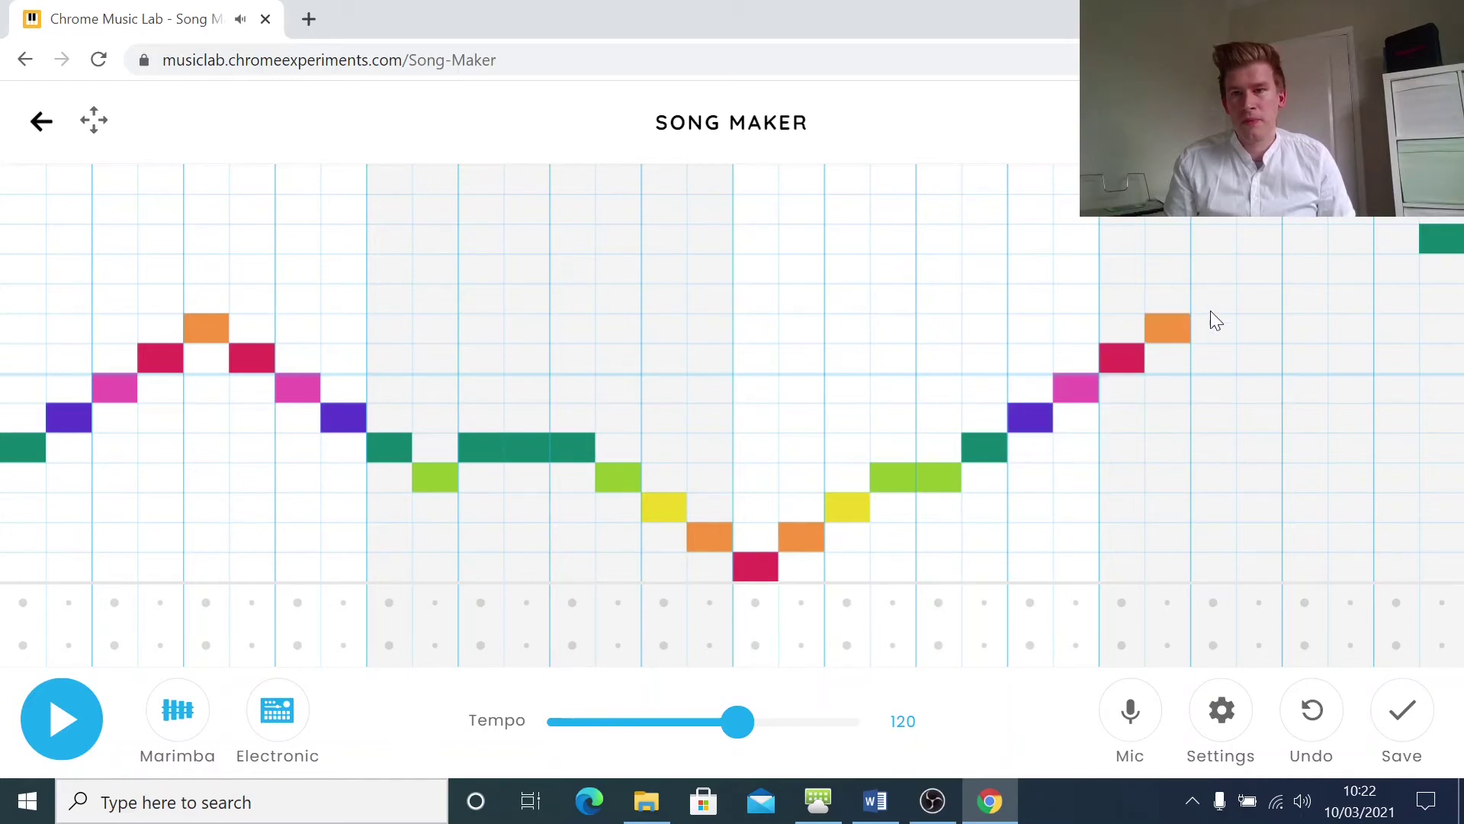
{"action": "left_click", "coordinate": [1275, 332]}
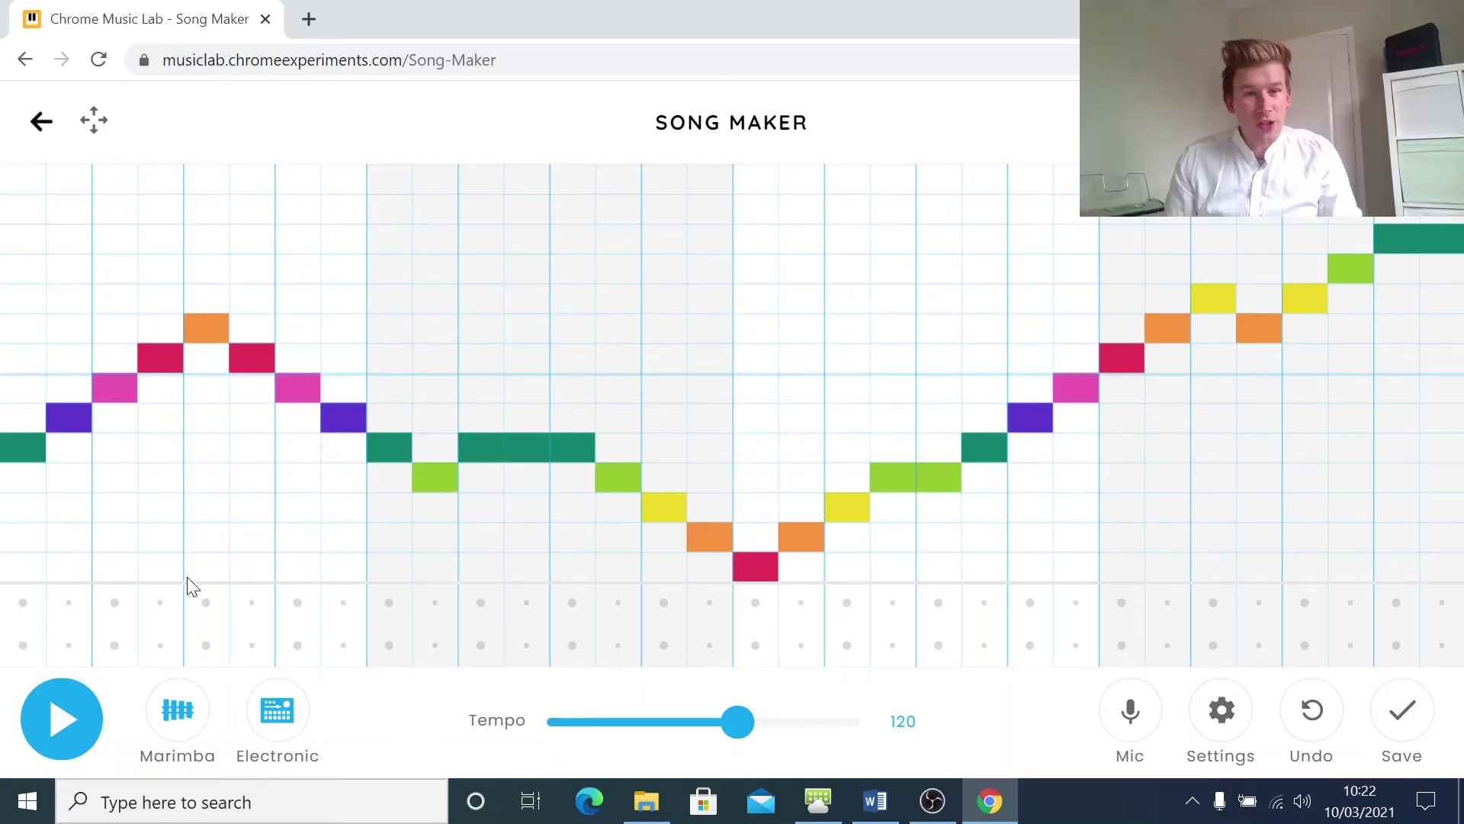
Play the finished melody through, and replay it with the instrument changed to Piano.
{"action": "left_click", "coordinate": [61, 711]}
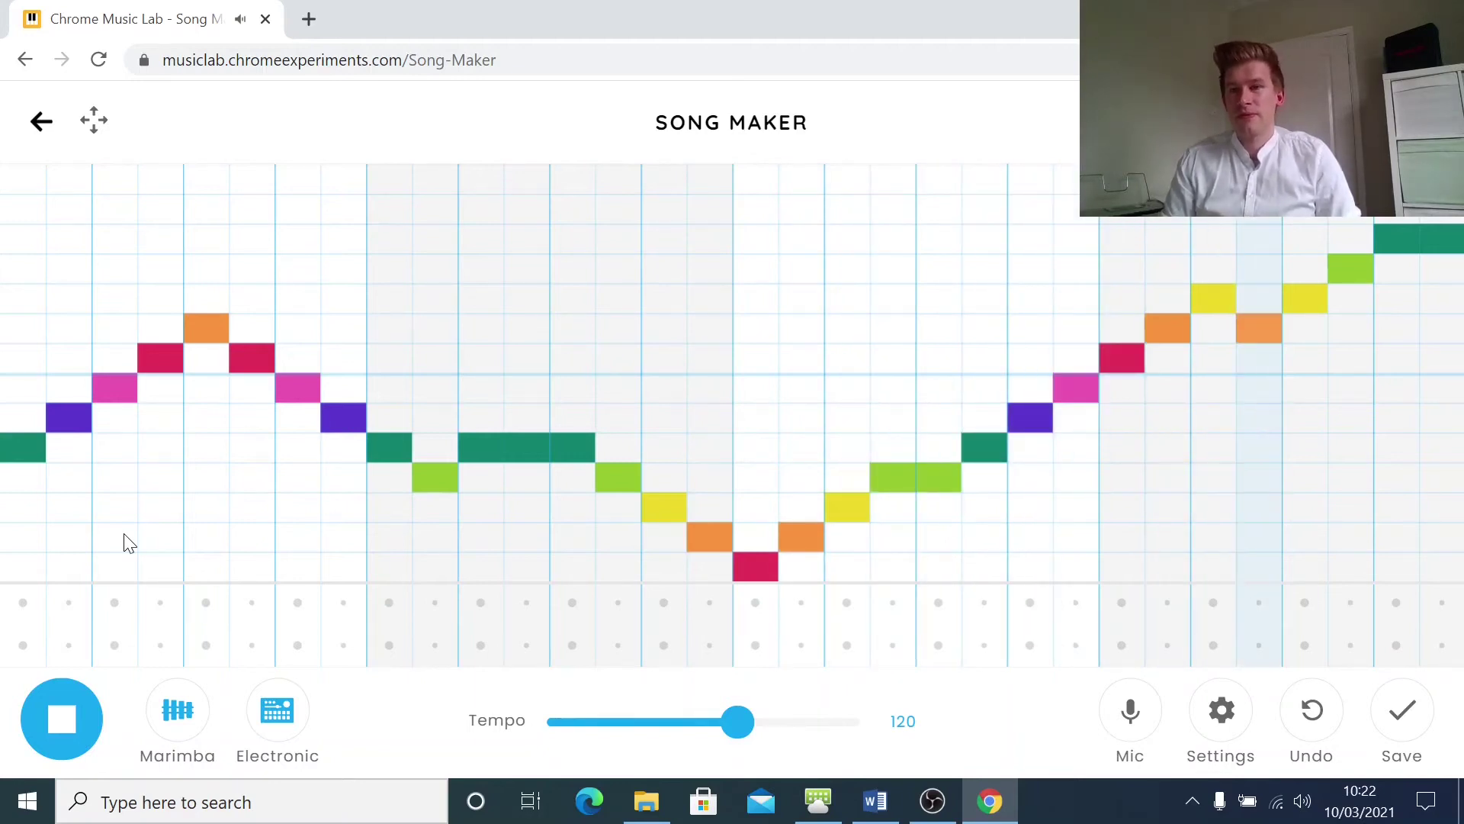
{"action": "left_click", "coordinate": [50, 748]}
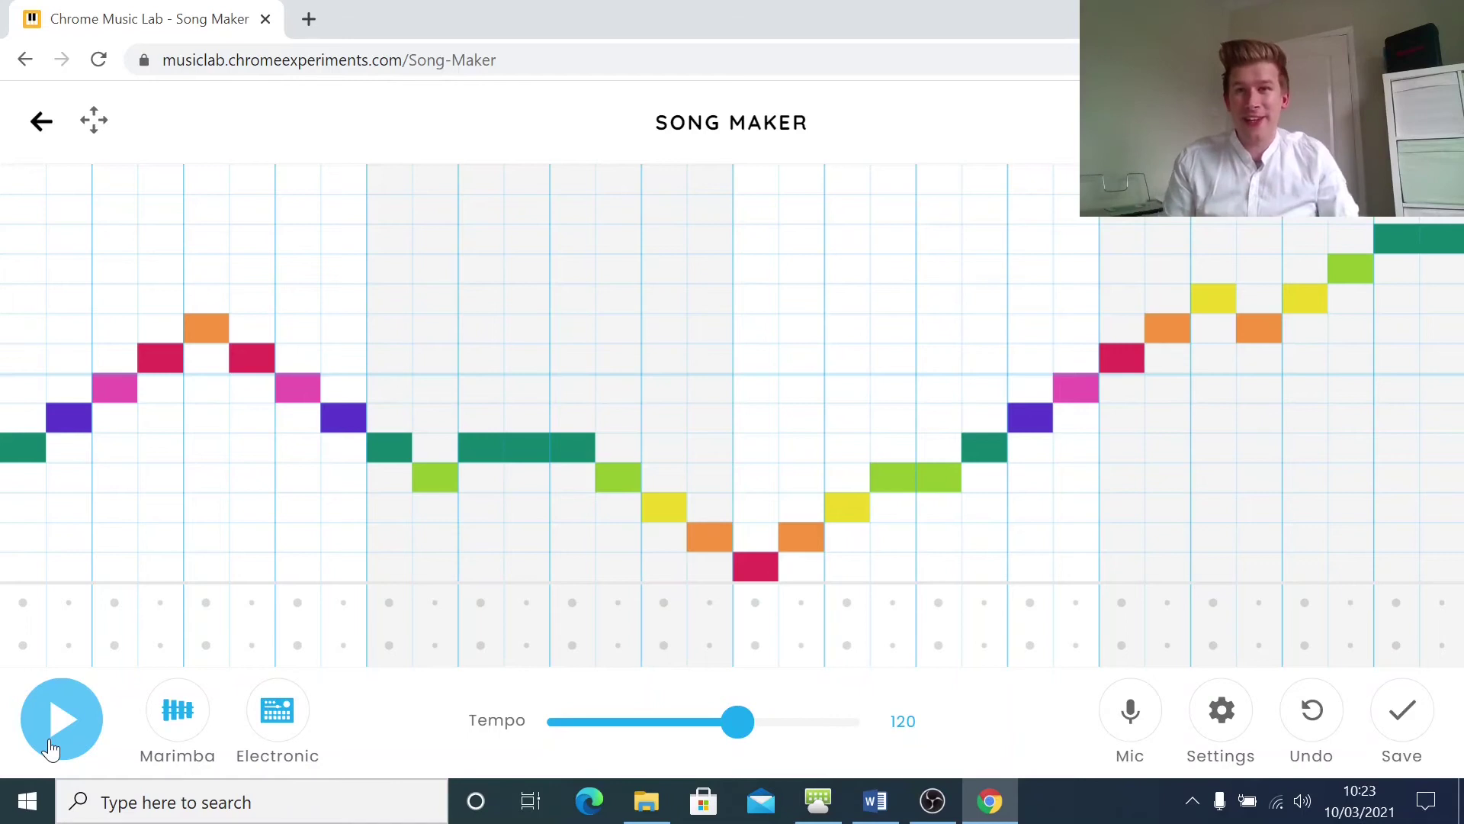
{"action": "left_click", "coordinate": [183, 717]}
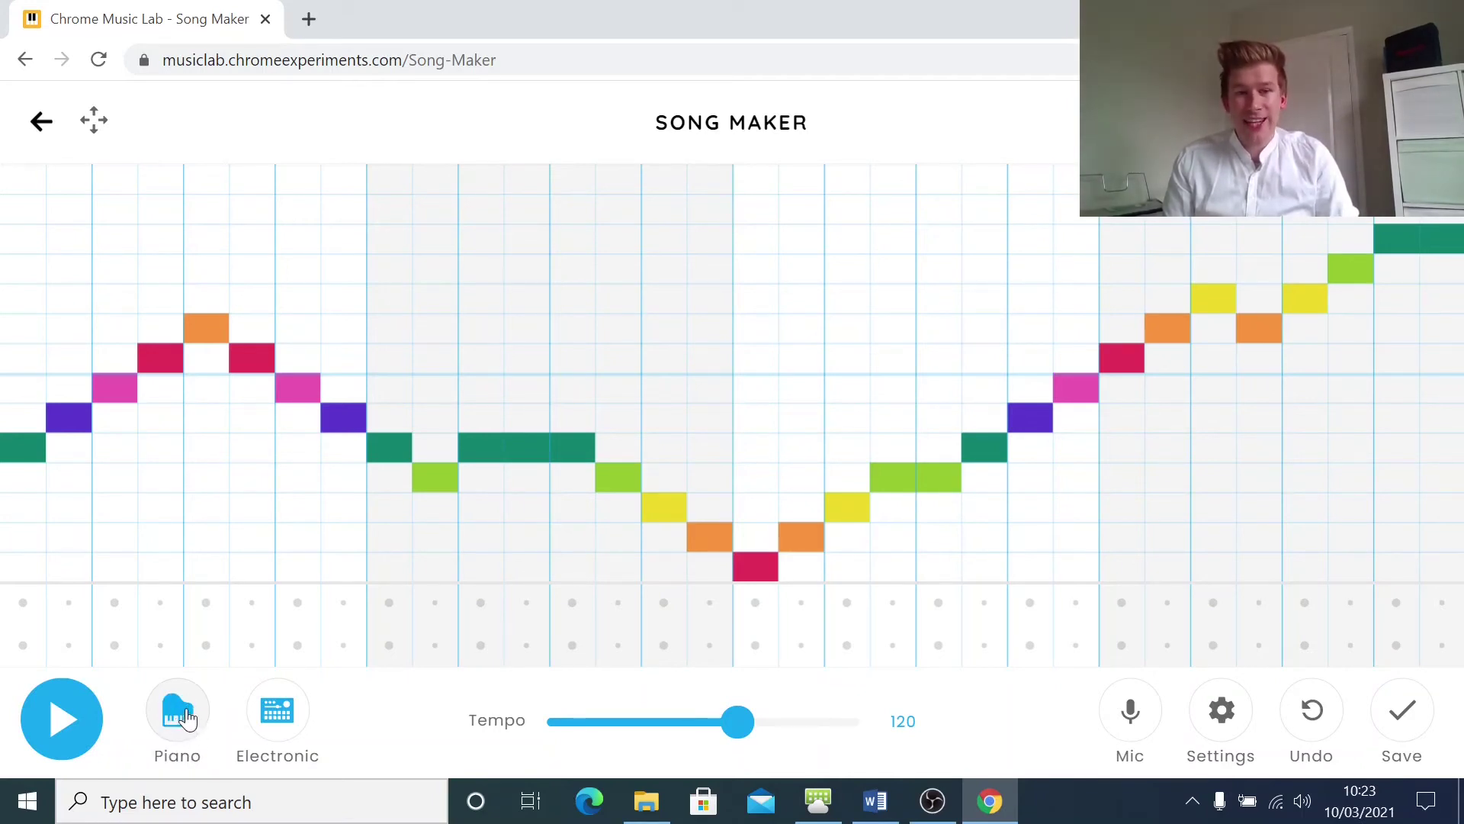
{"action": "left_click", "coordinate": [65, 728]}
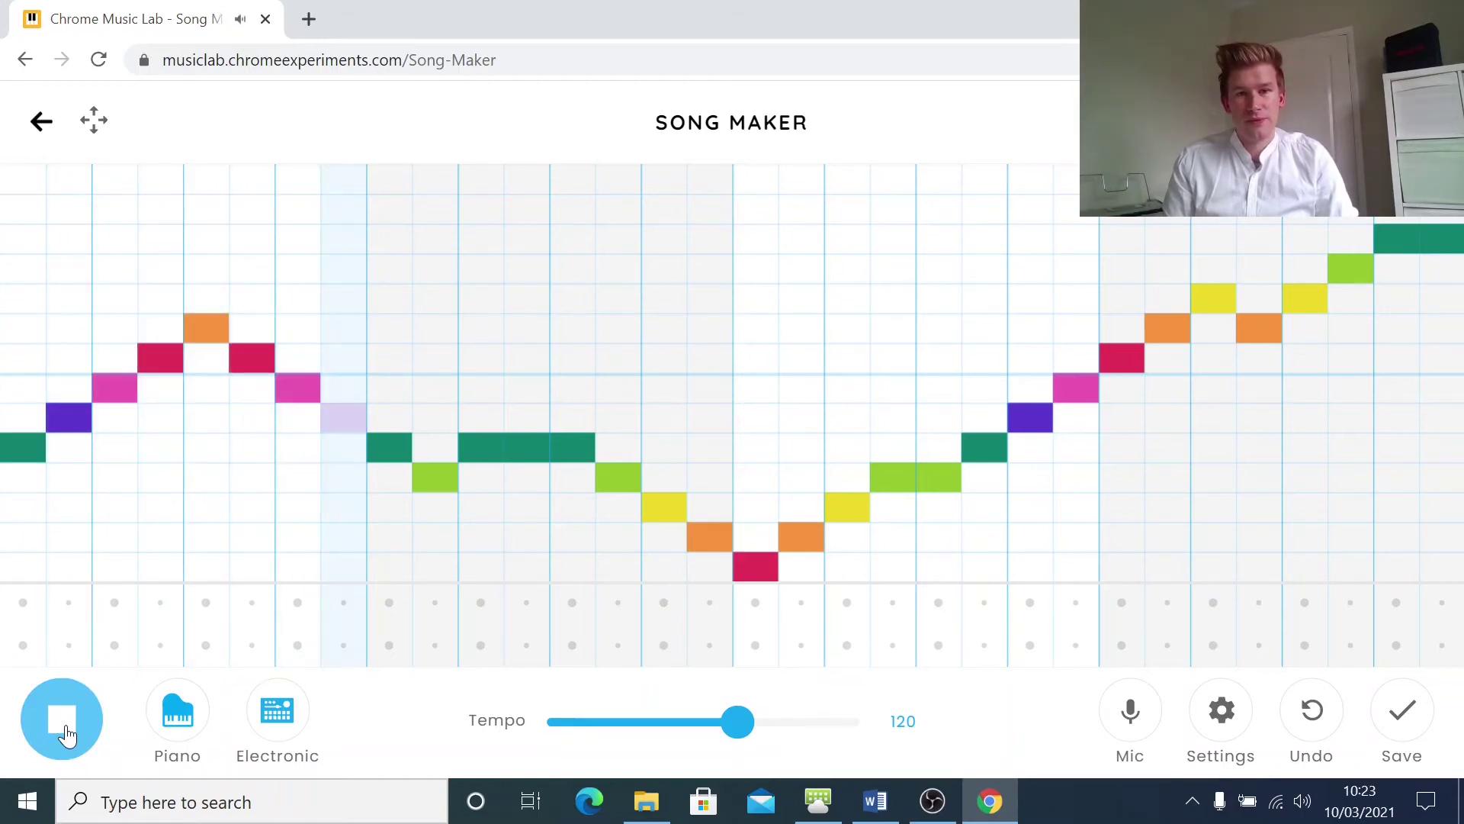
Stop playback, try the tempo at 40 and at its maximum, then set it to 51 and play part of the melody.
{"action": "left_click", "coordinate": [66, 728]}
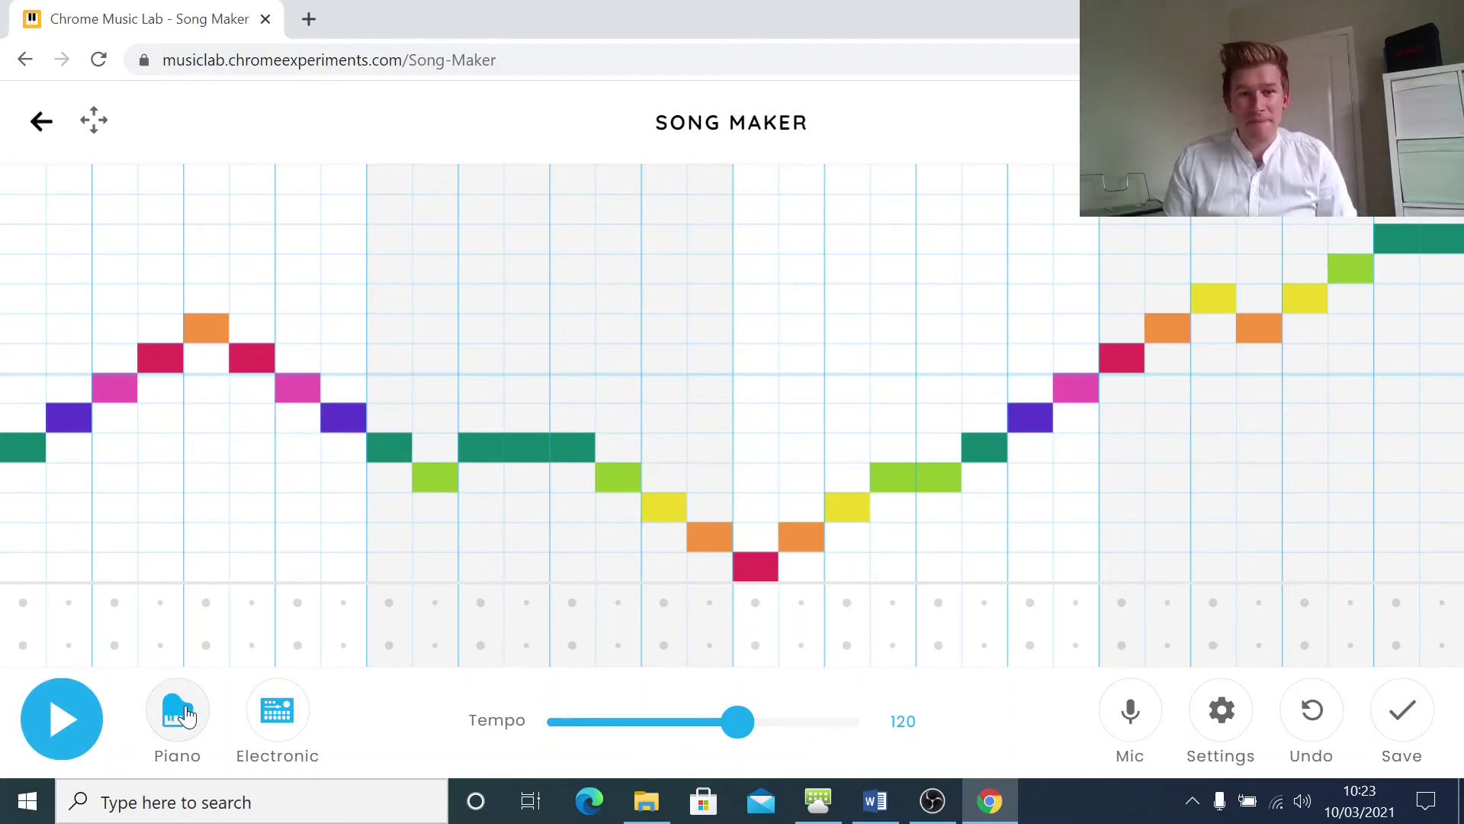
{"action": "left_click_drag", "start_coordinate": [748, 737], "coordinate": [543, 728]}
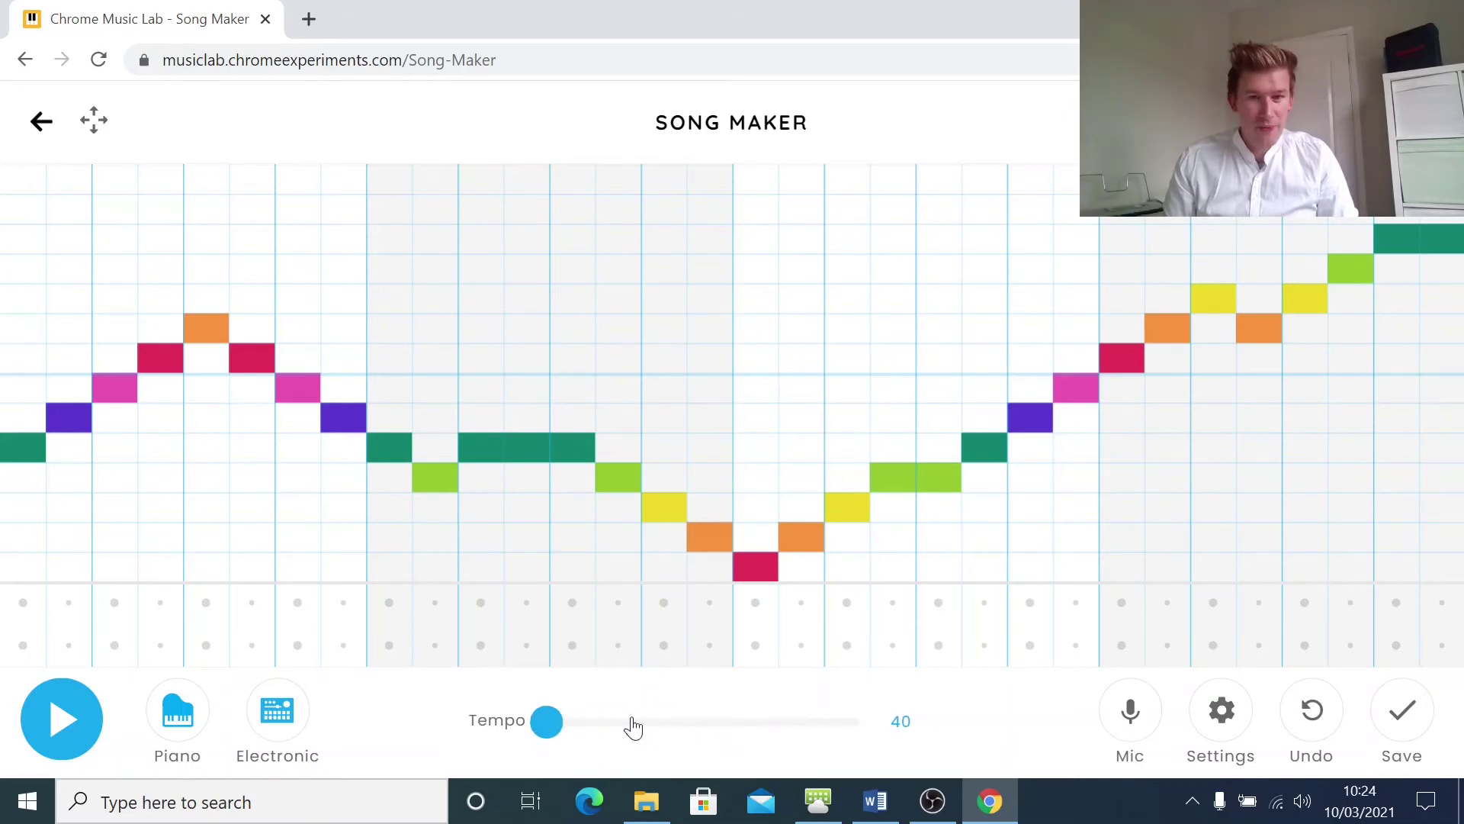
{"action": "left_click", "coordinate": [862, 737]}
{"action": "left_click_drag", "start_coordinate": [861, 749], "coordinate": [603, 723]}
{"action": "left_click", "coordinate": [50, 697]}
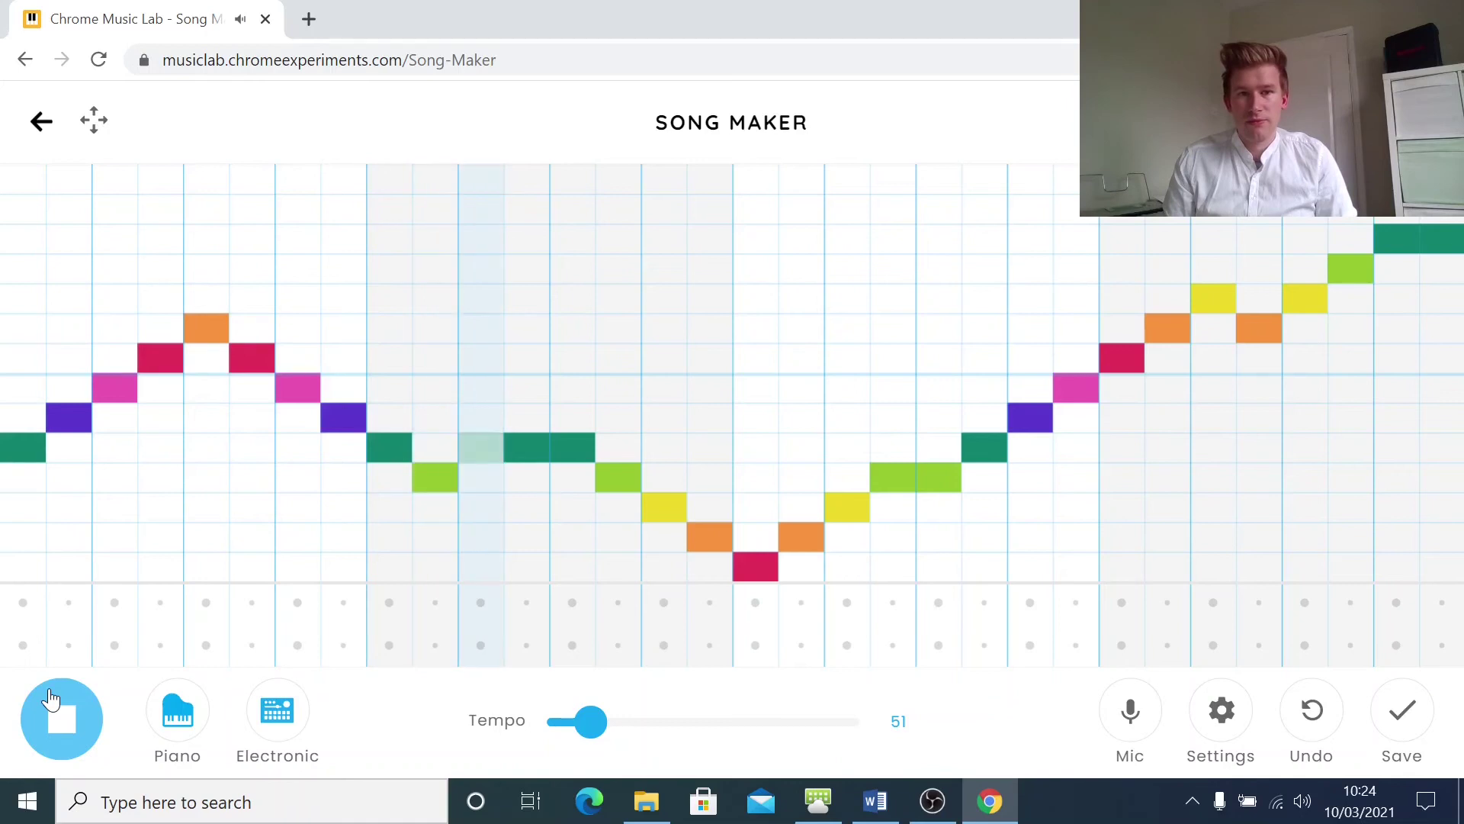
{"action": "left_click", "coordinate": [51, 698]}
Set the tempo to 212 and play the melody through at that speed.
{"action": "left_click_drag", "start_coordinate": [615, 731], "coordinate": [826, 729]}
{"action": "left_click", "coordinate": [95, 722]}
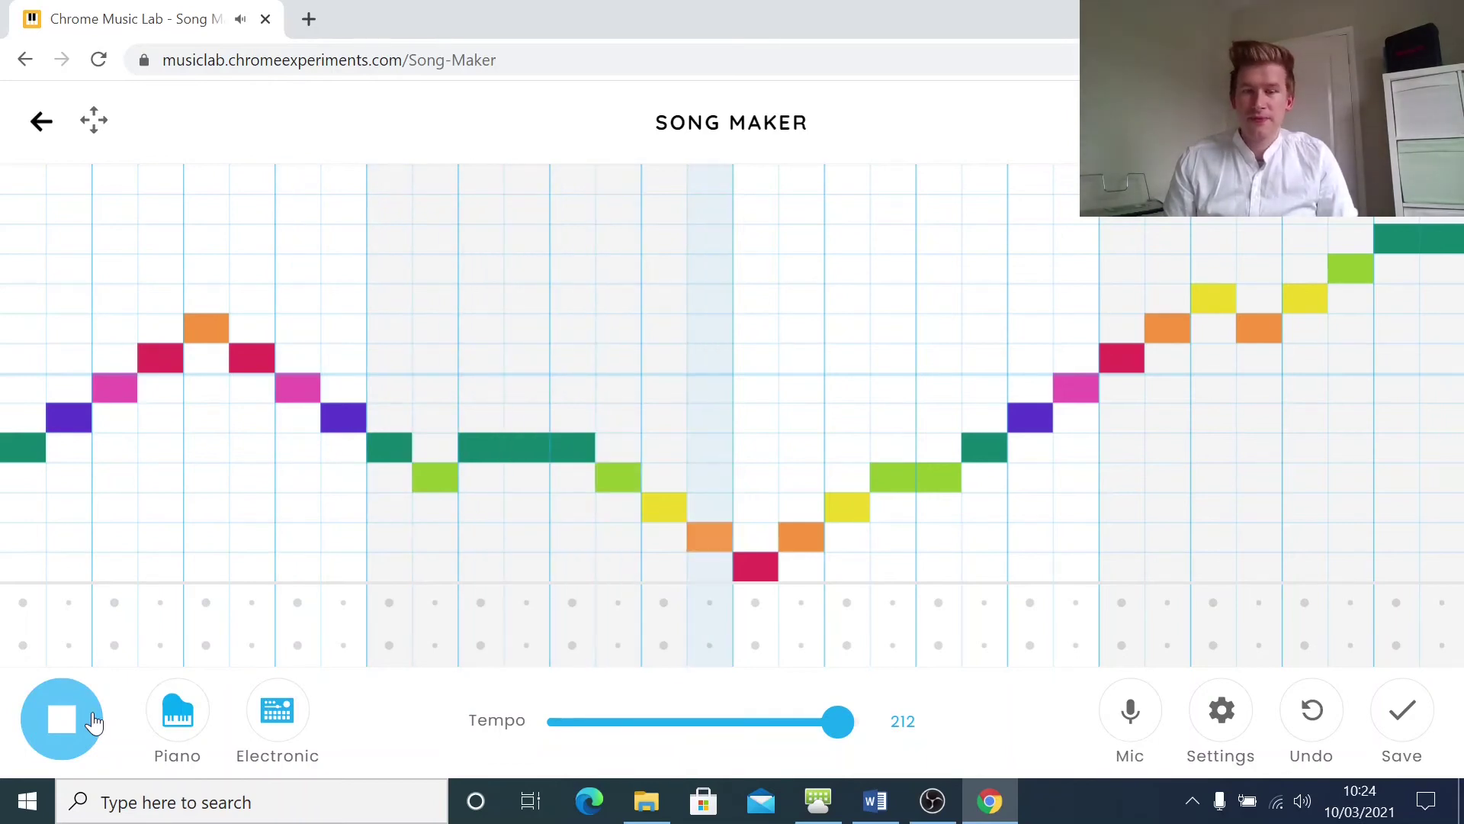
{"action": "left_click", "coordinate": [89, 727]}
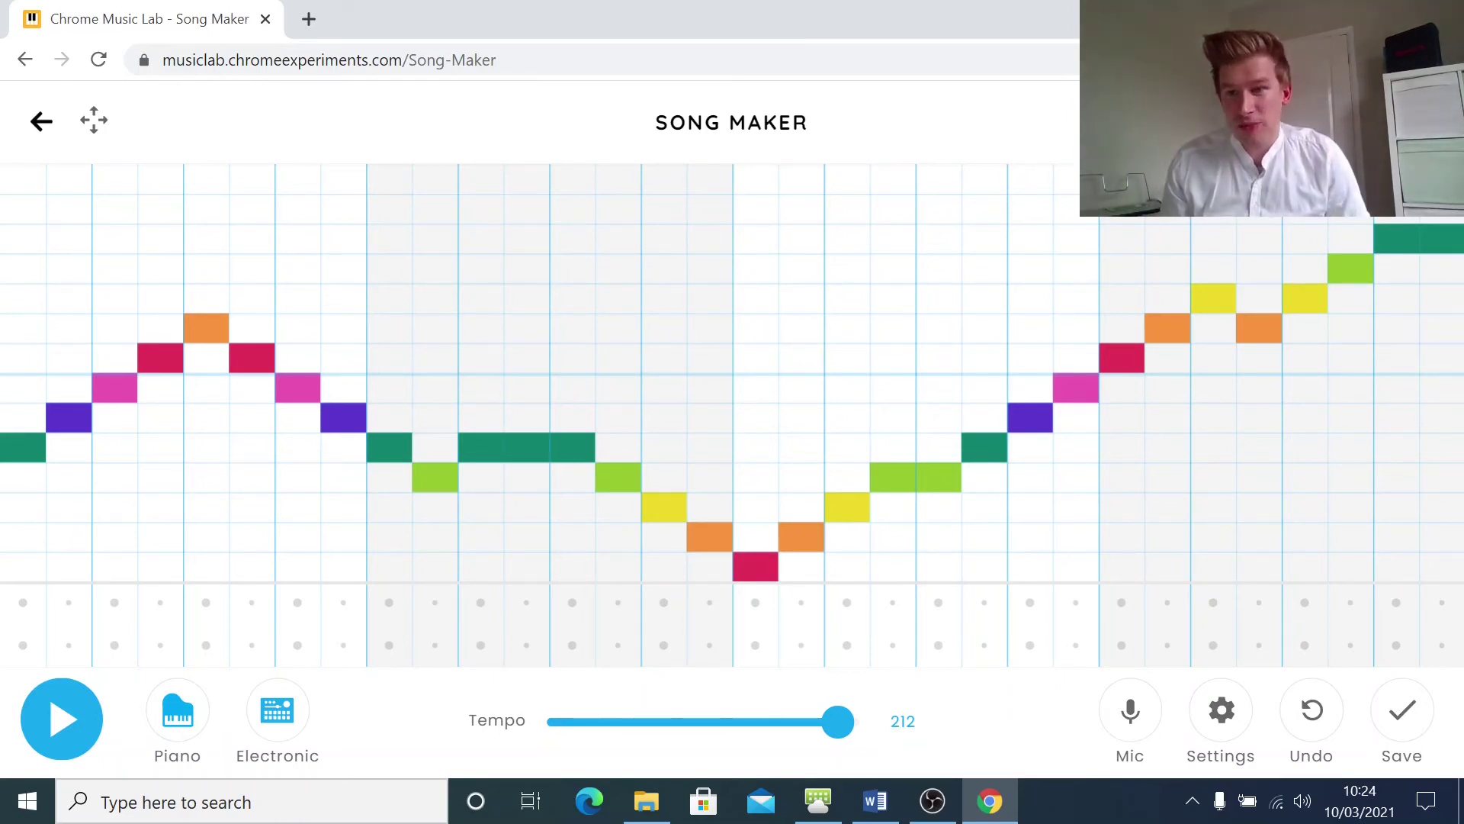
Save the song and copy its share link.
{"action": "left_click", "coordinate": [1405, 723]}
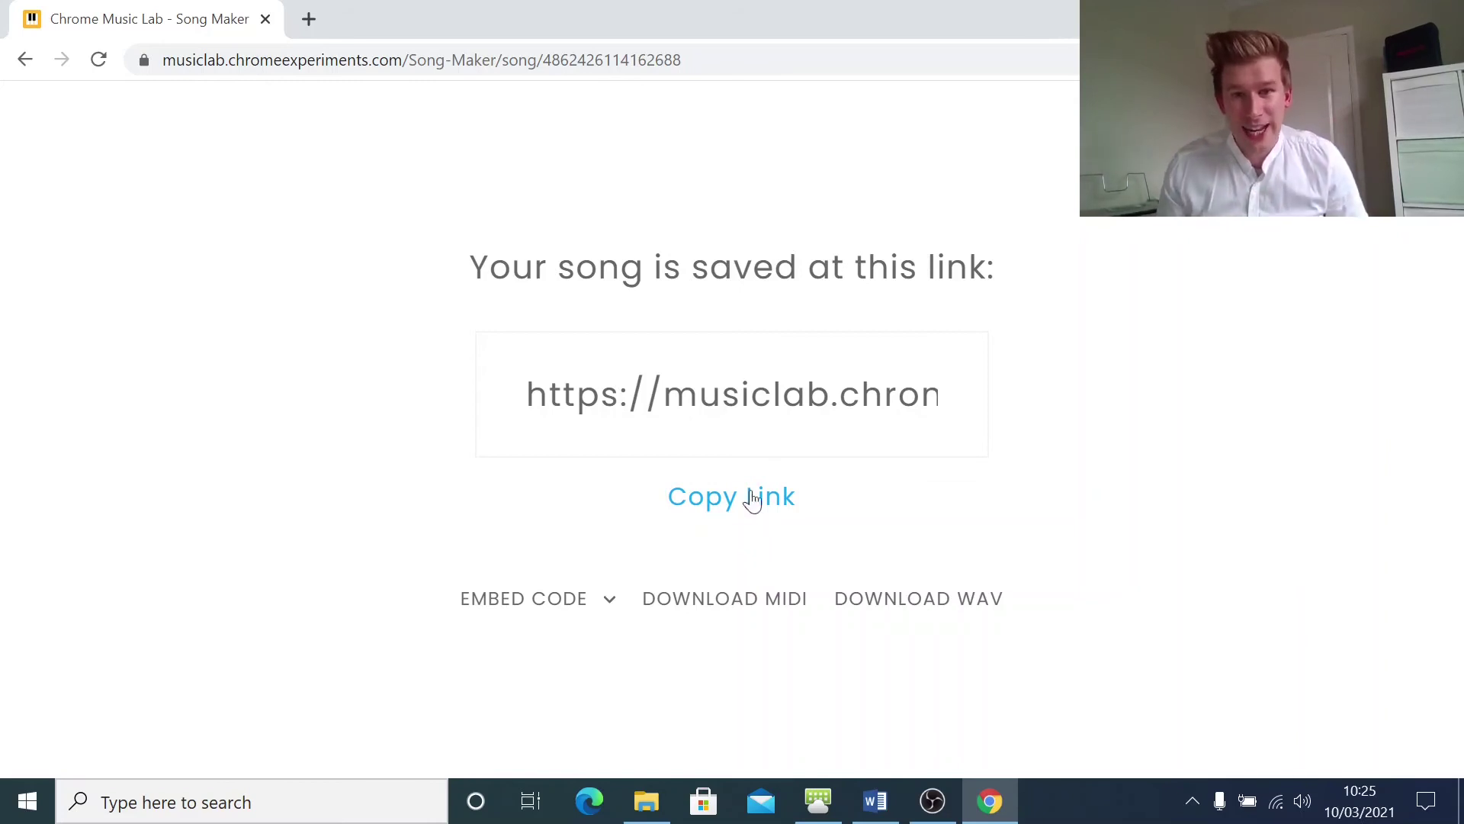
{"action": "left_click", "coordinate": [733, 509]}
{"action": "key", "text": "ctrl+c"}
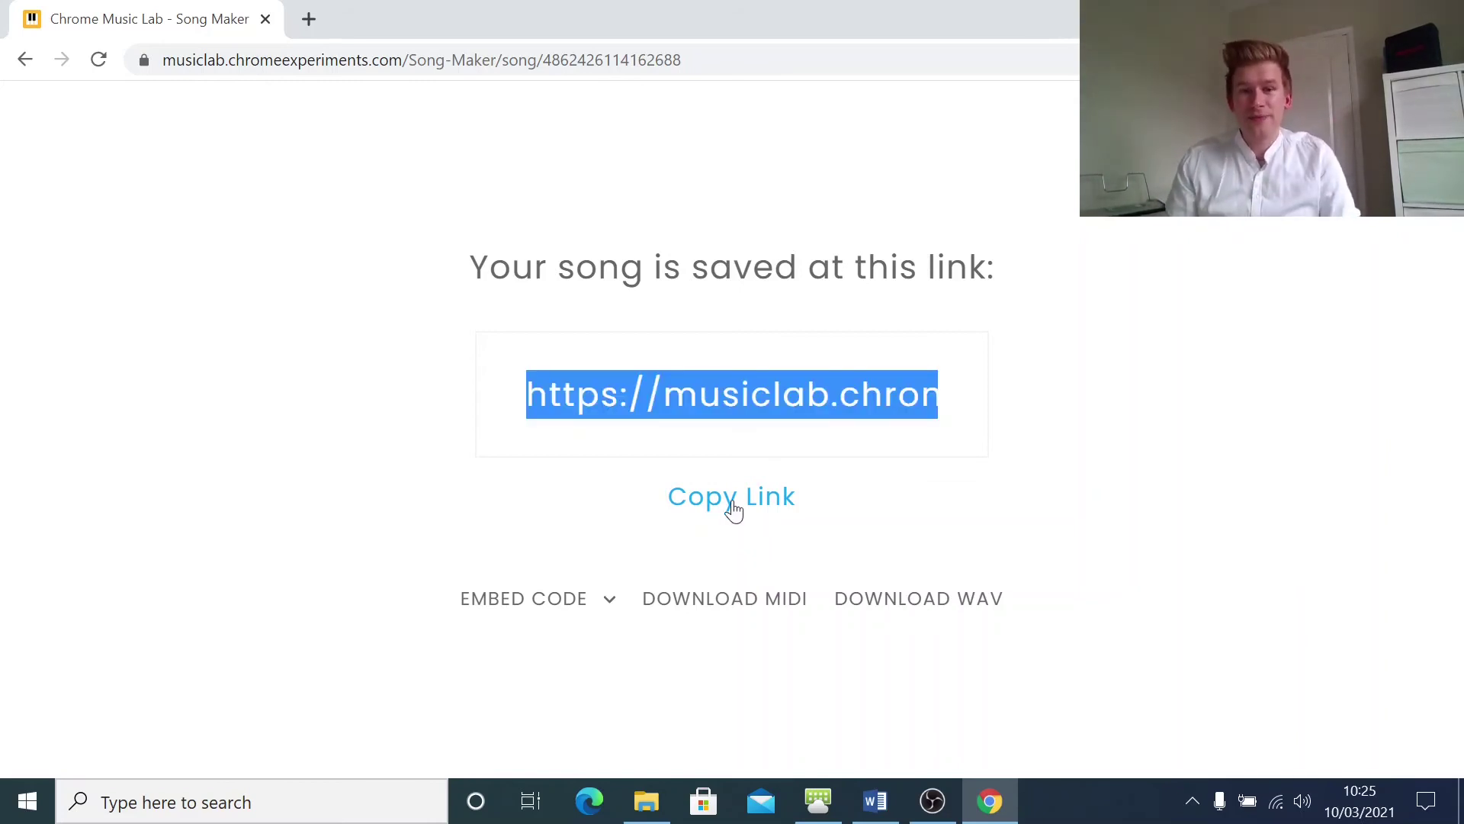
Switch to the blank Word document and paste the song link as text only.
{"action": "key", "text": "alt+Tab"}
{"action": "right_click", "coordinate": [565, 249]}
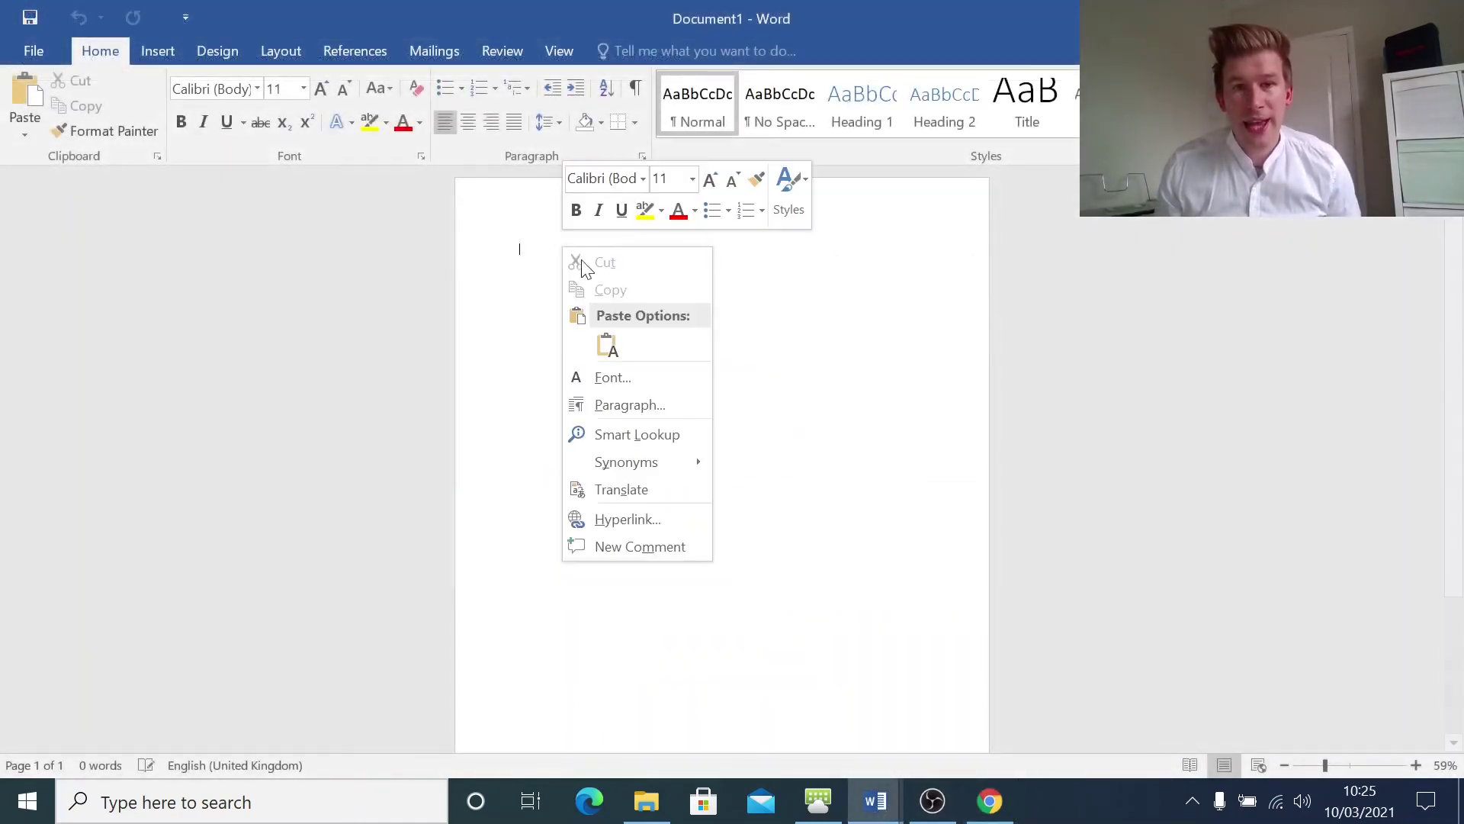
{"action": "left_click", "coordinate": [607, 345]}
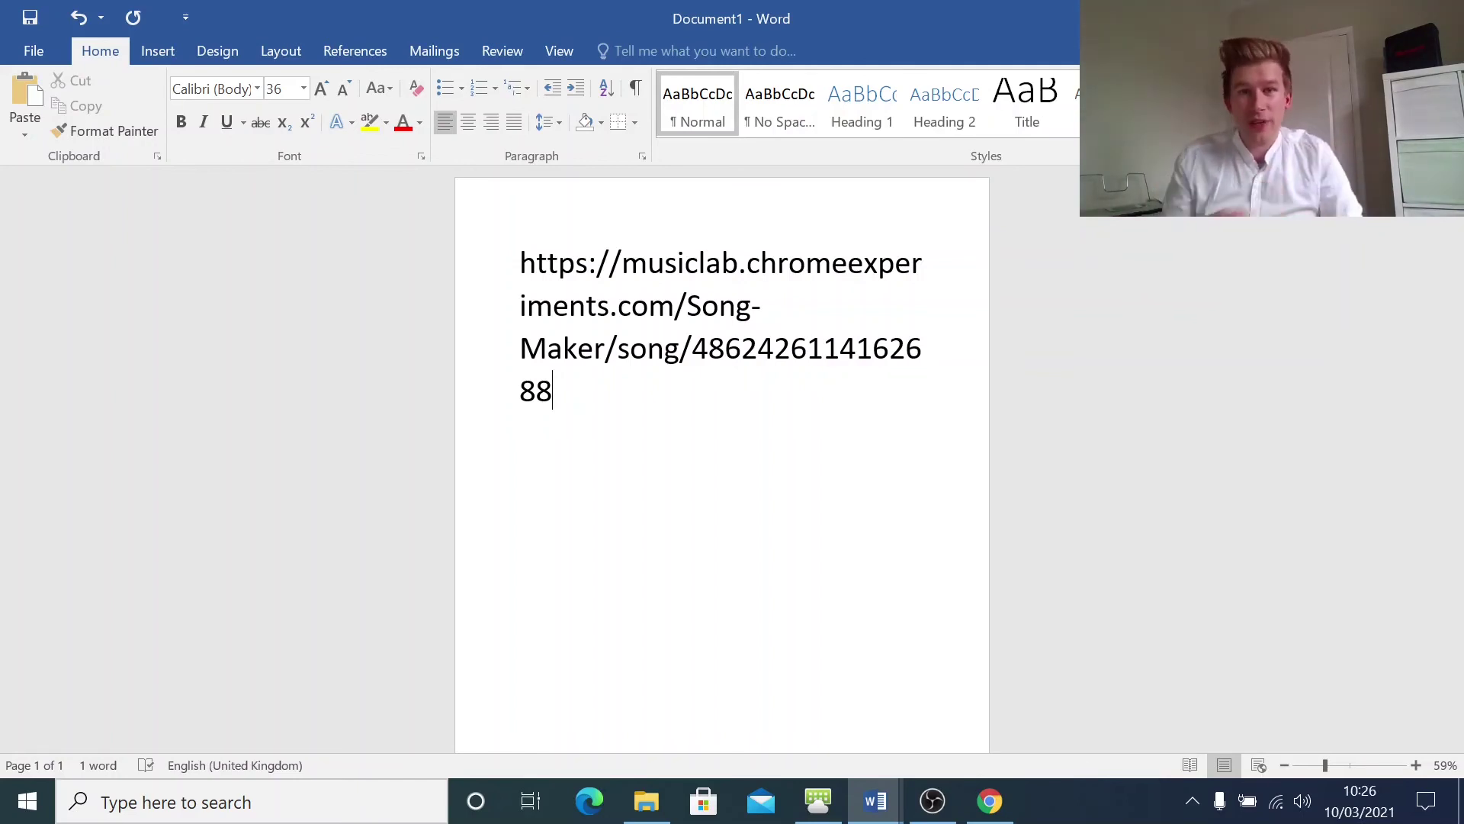
Copy the complete song link from the Word document.
{"action": "left_click_drag", "start_coordinate": [555, 392], "coordinate": [520, 260]}
{"action": "right_click", "coordinate": [570, 301]}
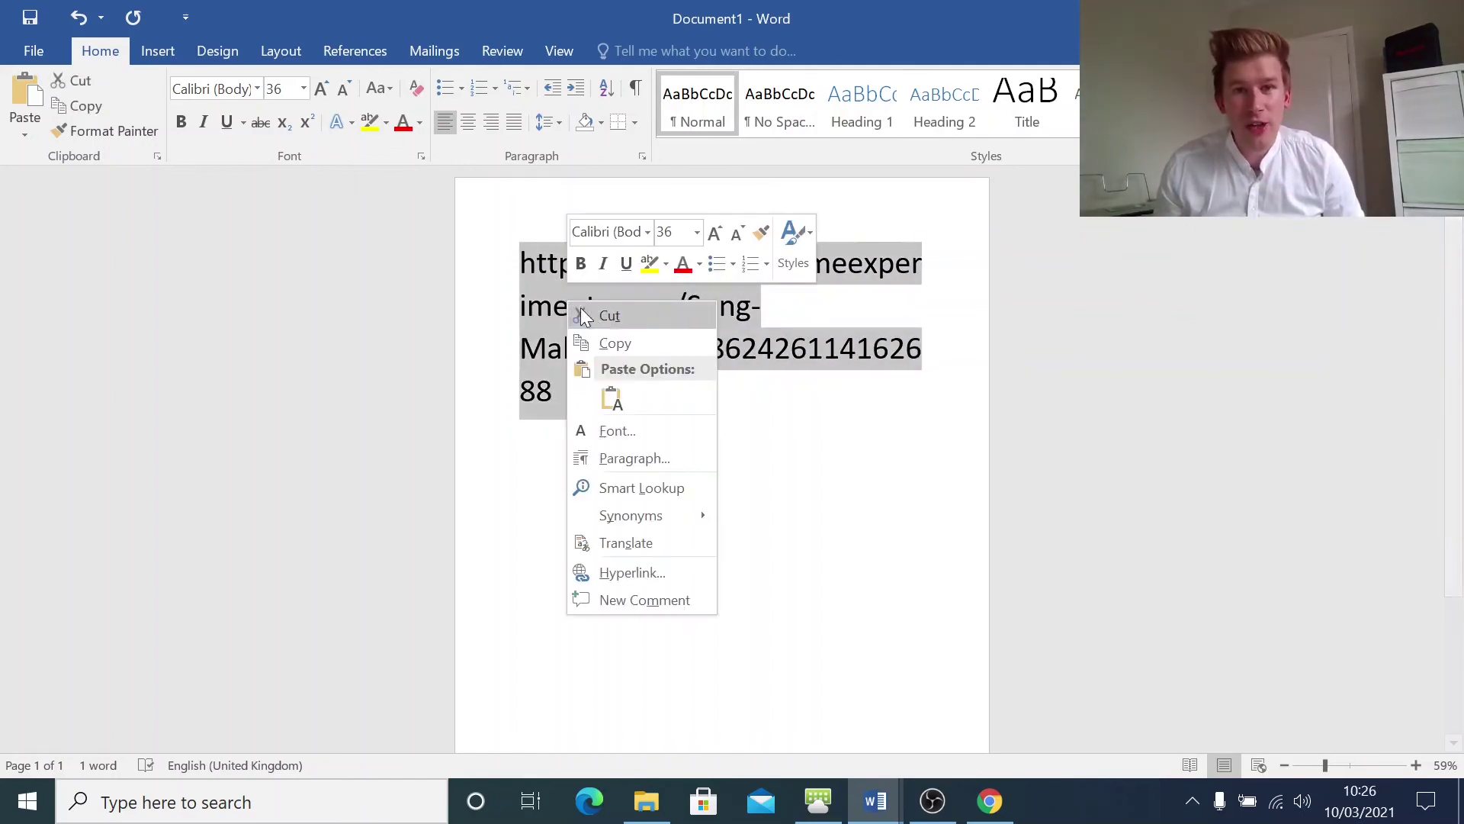
{"action": "left_click", "coordinate": [628, 344]}
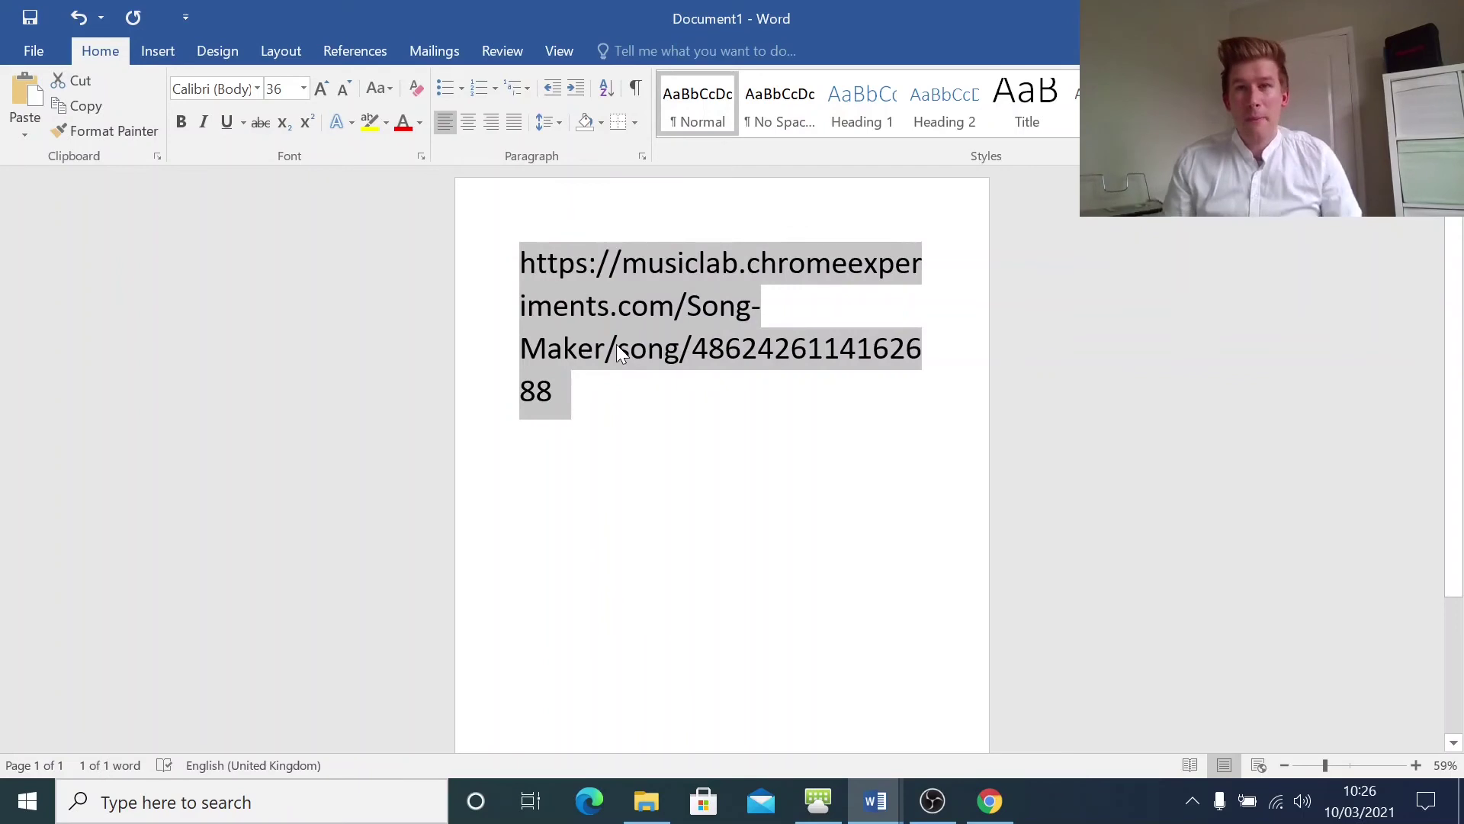
Switch back to Chrome and open the copied song link in a new tab.
{"action": "left_click", "coordinate": [989, 800]}
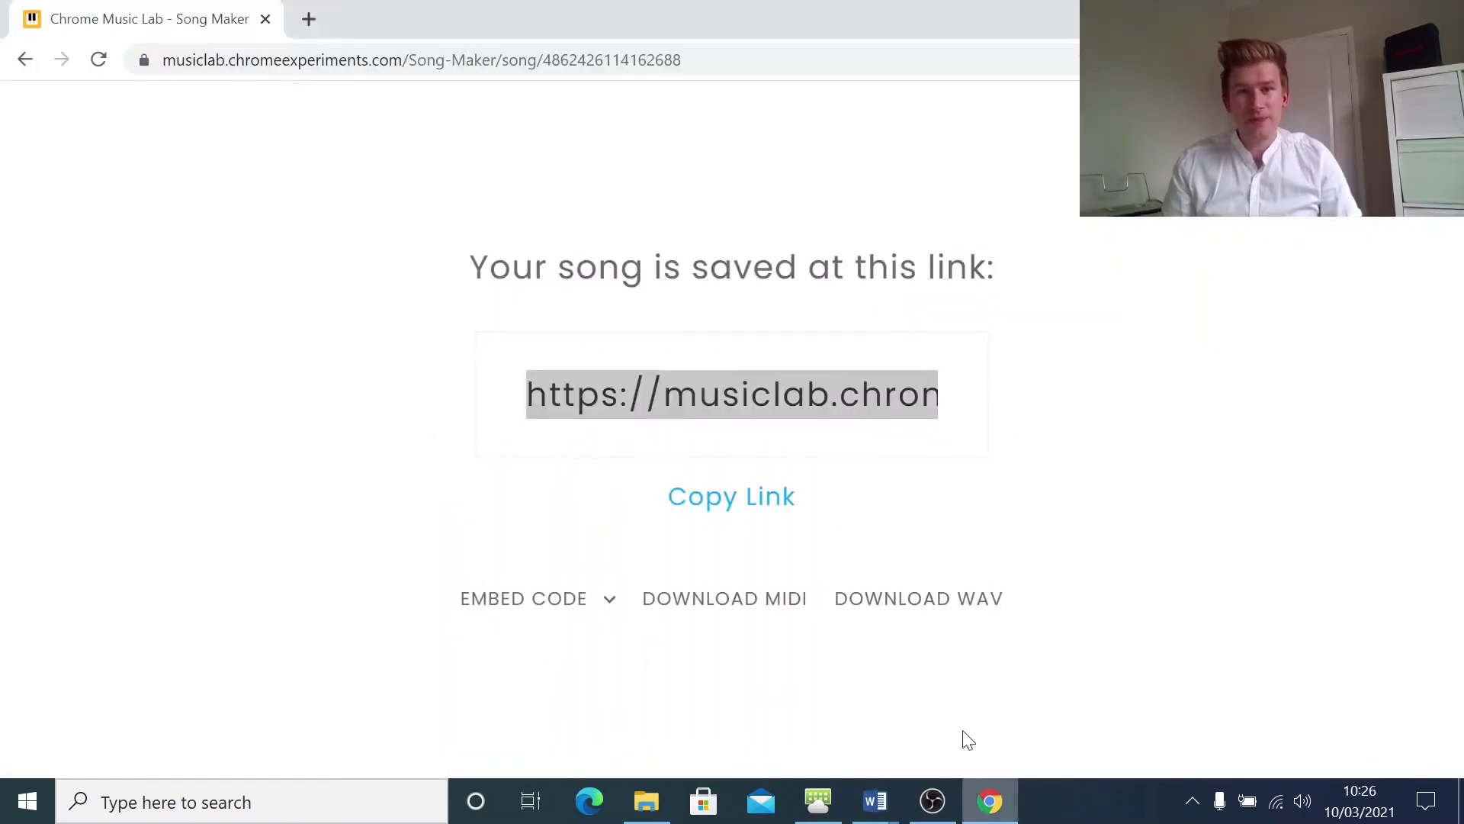
{"action": "key", "text": "ctrl+t"}
{"action": "right_click", "coordinate": [358, 66]}
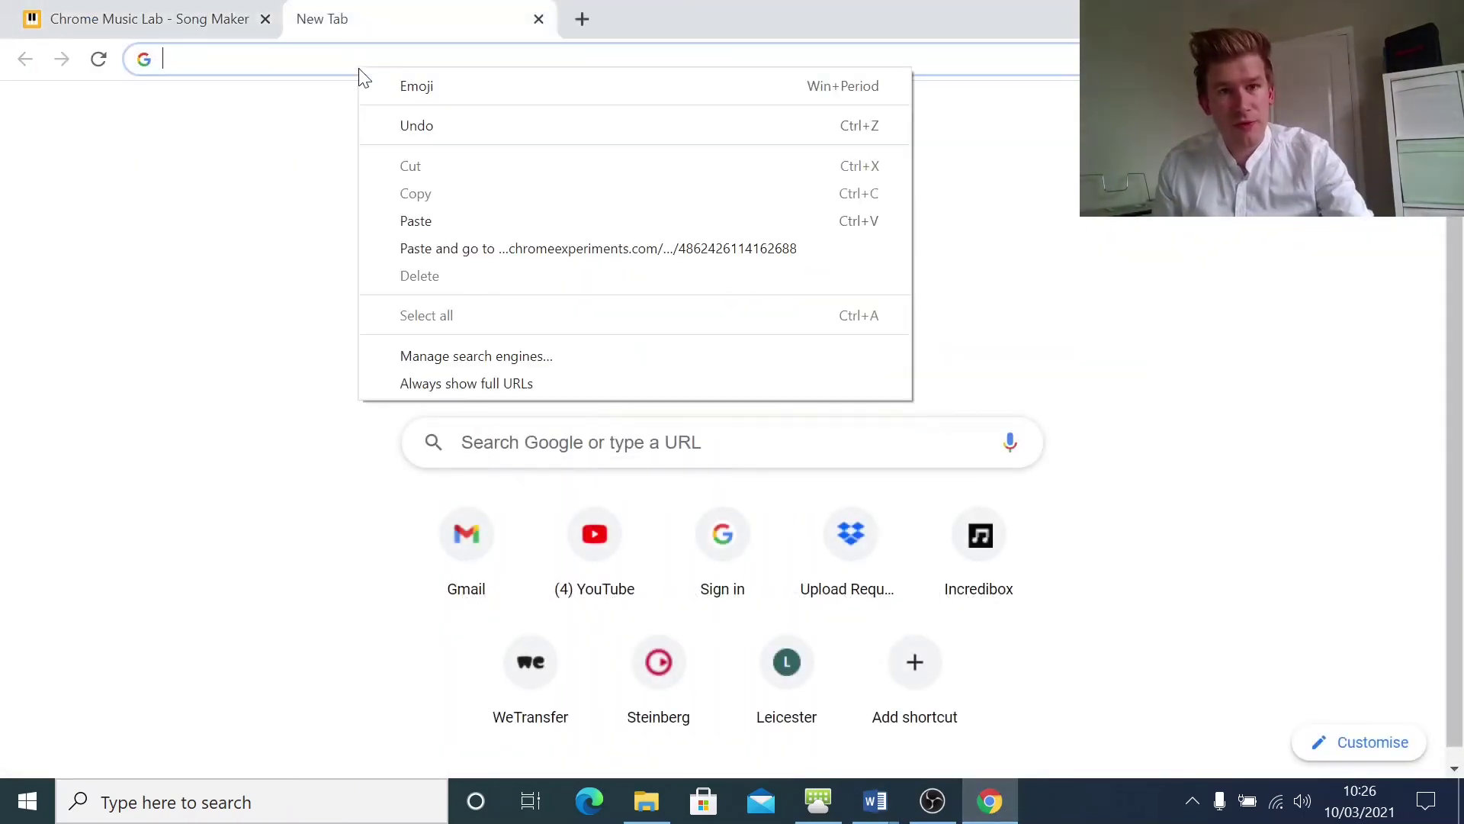
{"action": "left_click", "coordinate": [440, 219]}
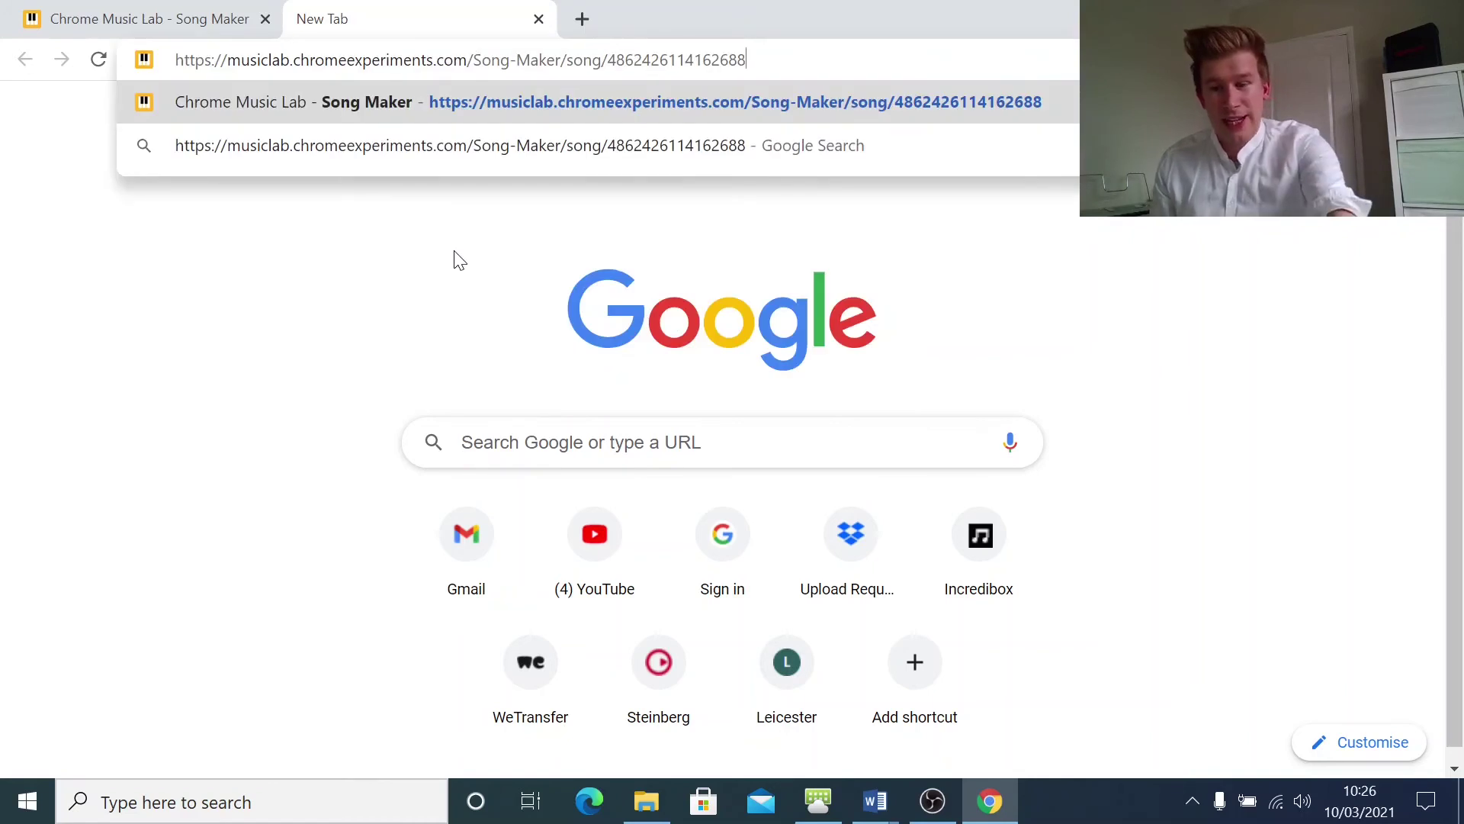
{"action": "key", "text": "Return"}
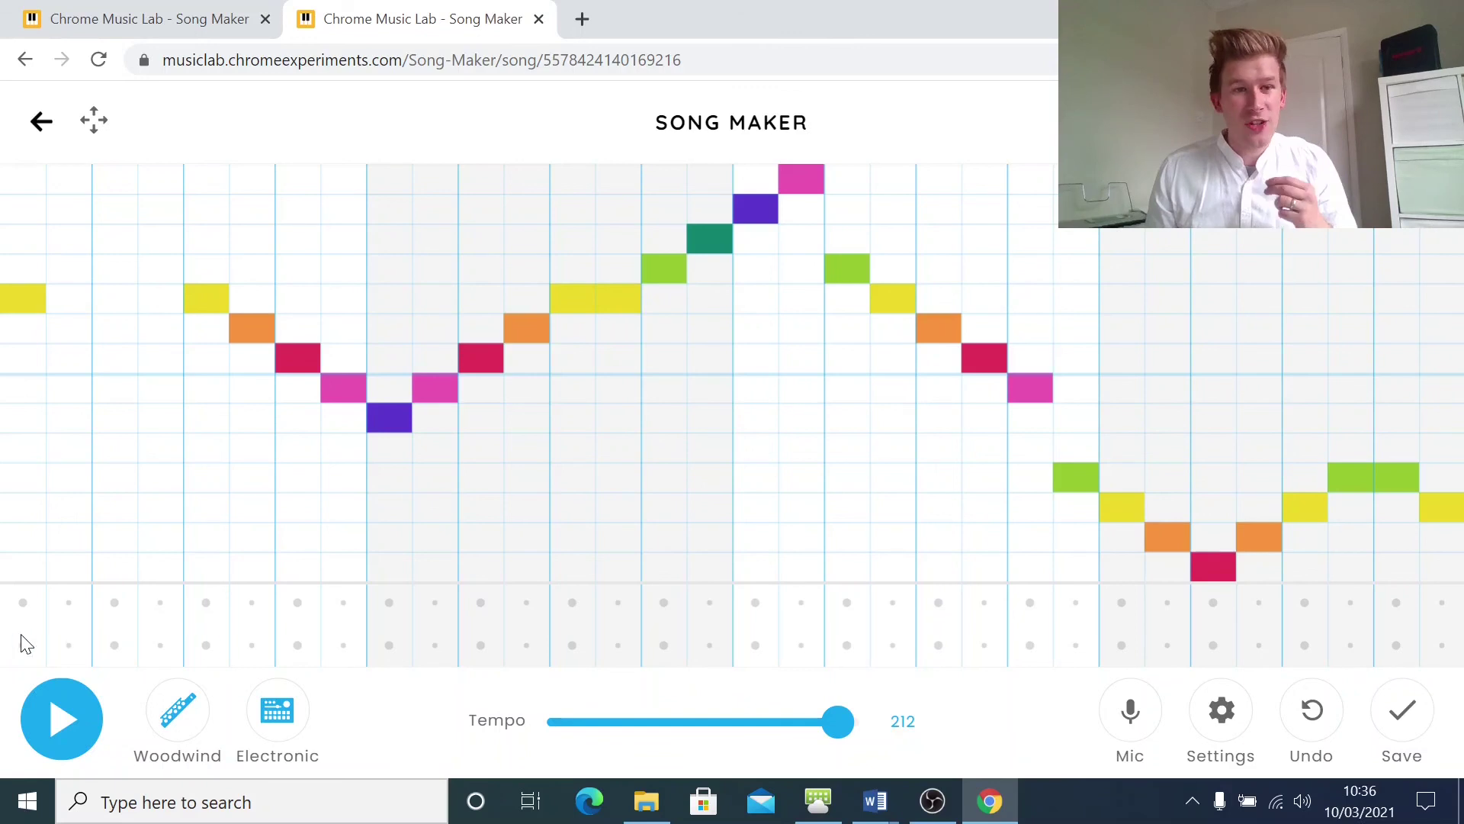
Add circle percussion beats in the lower rhythm row at columns 1, 5, 9 and 13.
{"action": "left_click", "coordinate": [23, 645]}
{"action": "left_click", "coordinate": [206, 645]}
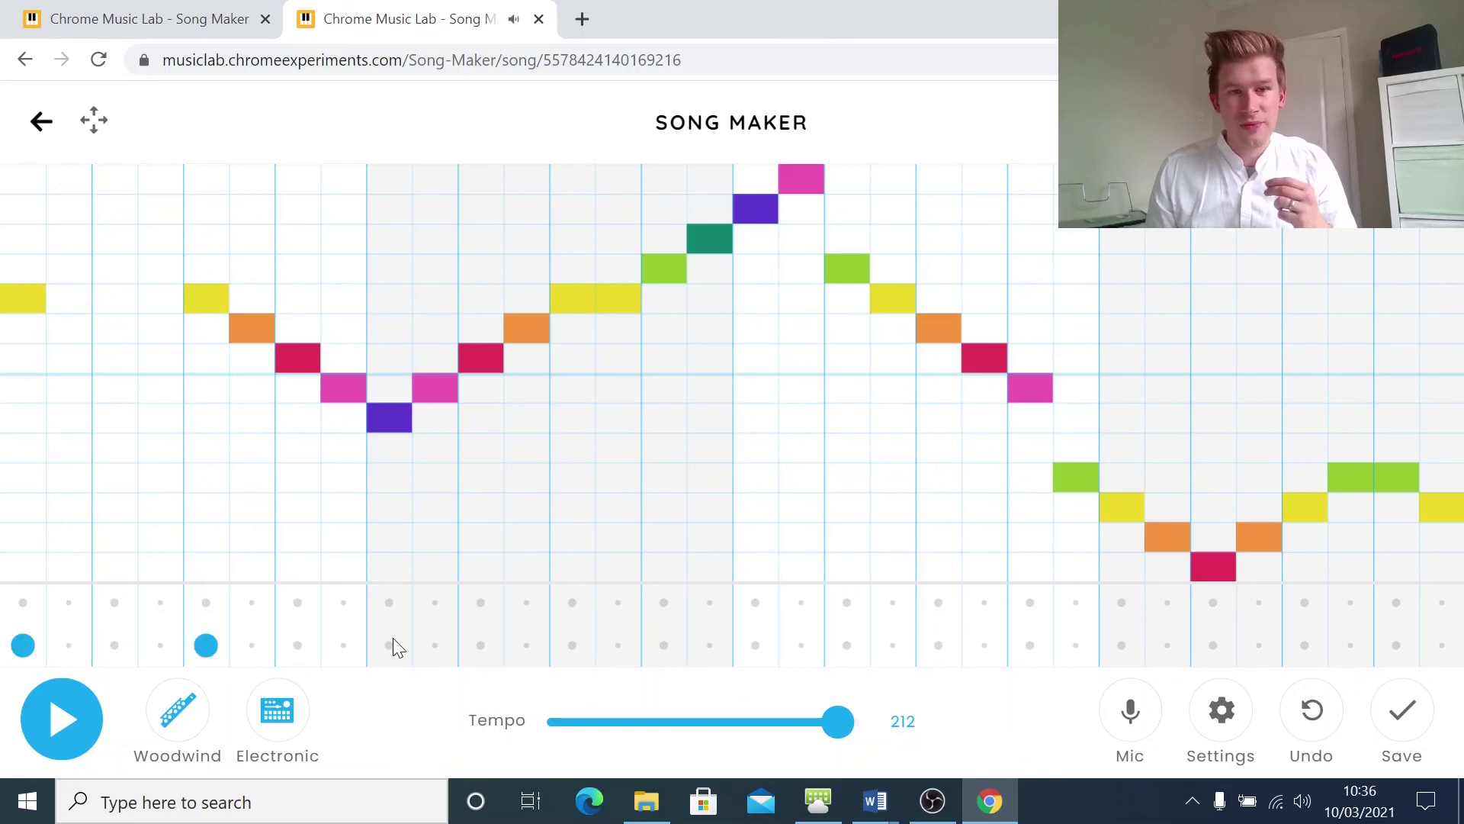
{"action": "left_click", "coordinate": [391, 645]}
{"action": "left_click", "coordinate": [572, 645]}
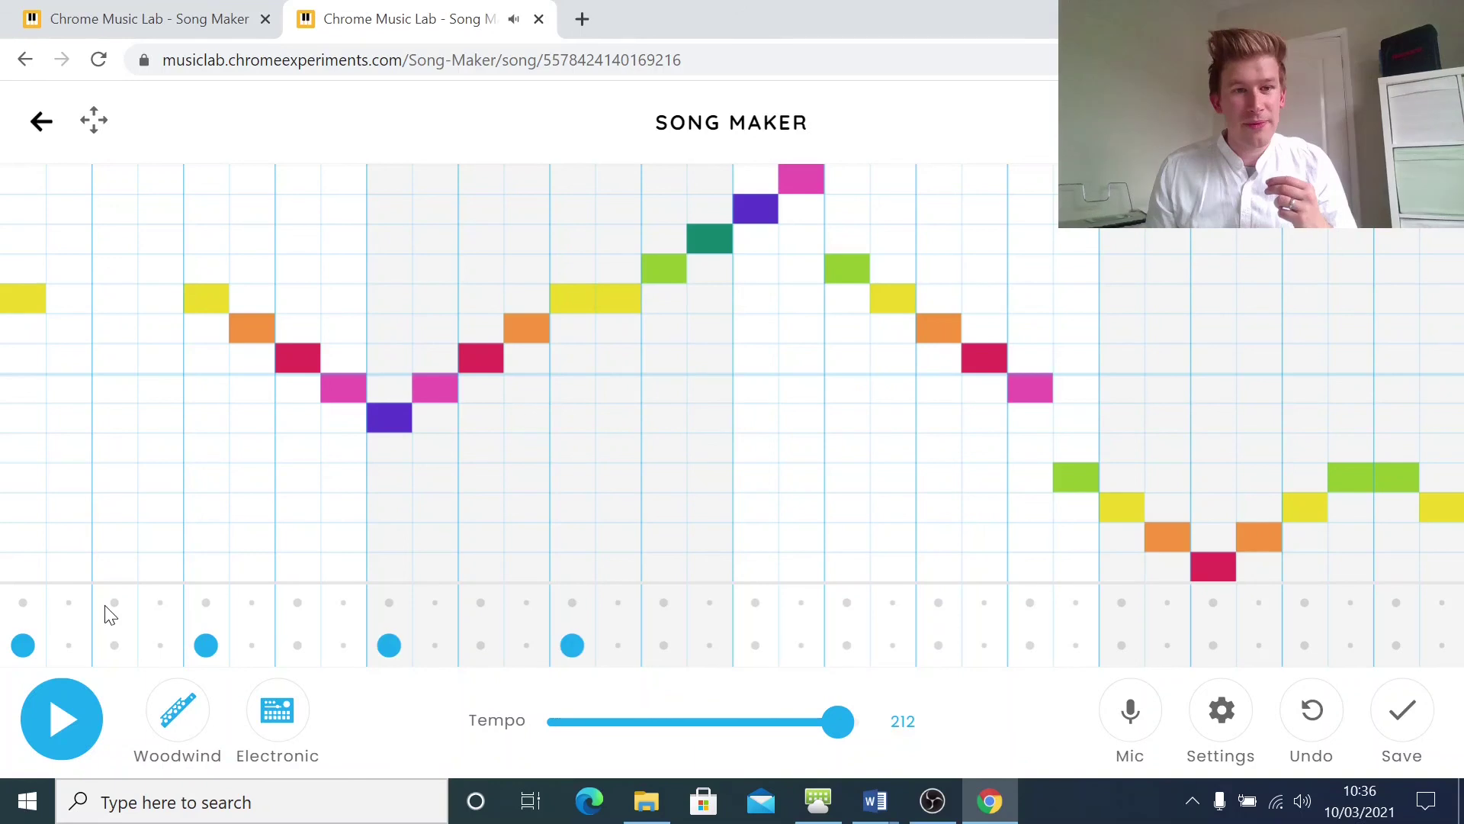
Add triangle percussion beats in the upper rhythm row at columns 3, 7, 11 and 15, and play the song to check the rhythm.
{"action": "left_click", "coordinate": [114, 602]}
{"action": "left_click", "coordinate": [297, 602]}
{"action": "left_click", "coordinate": [481, 602]}
{"action": "left_click", "coordinate": [663, 602]}
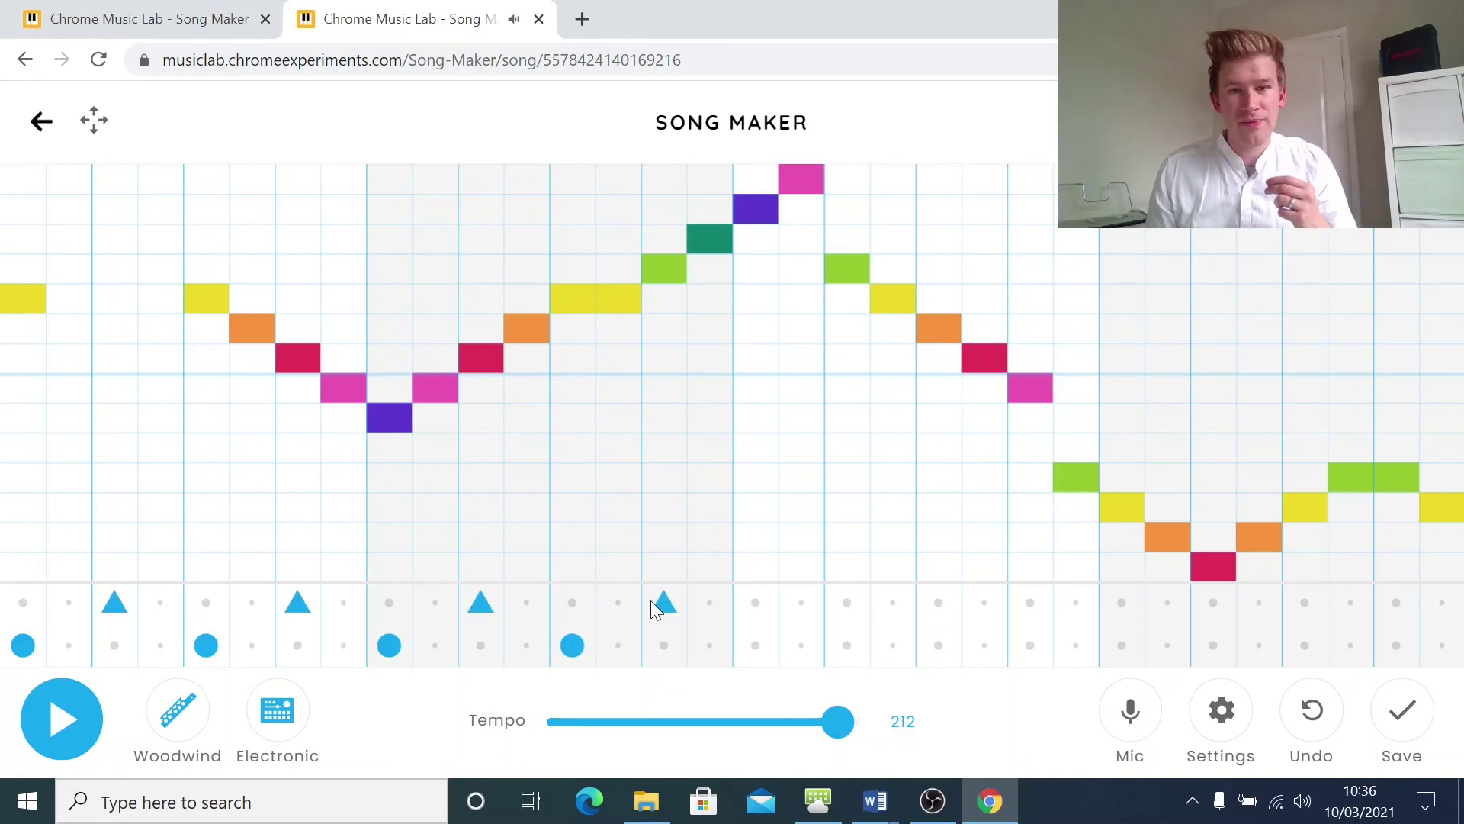
{"action": "left_click", "coordinate": [61, 715]}
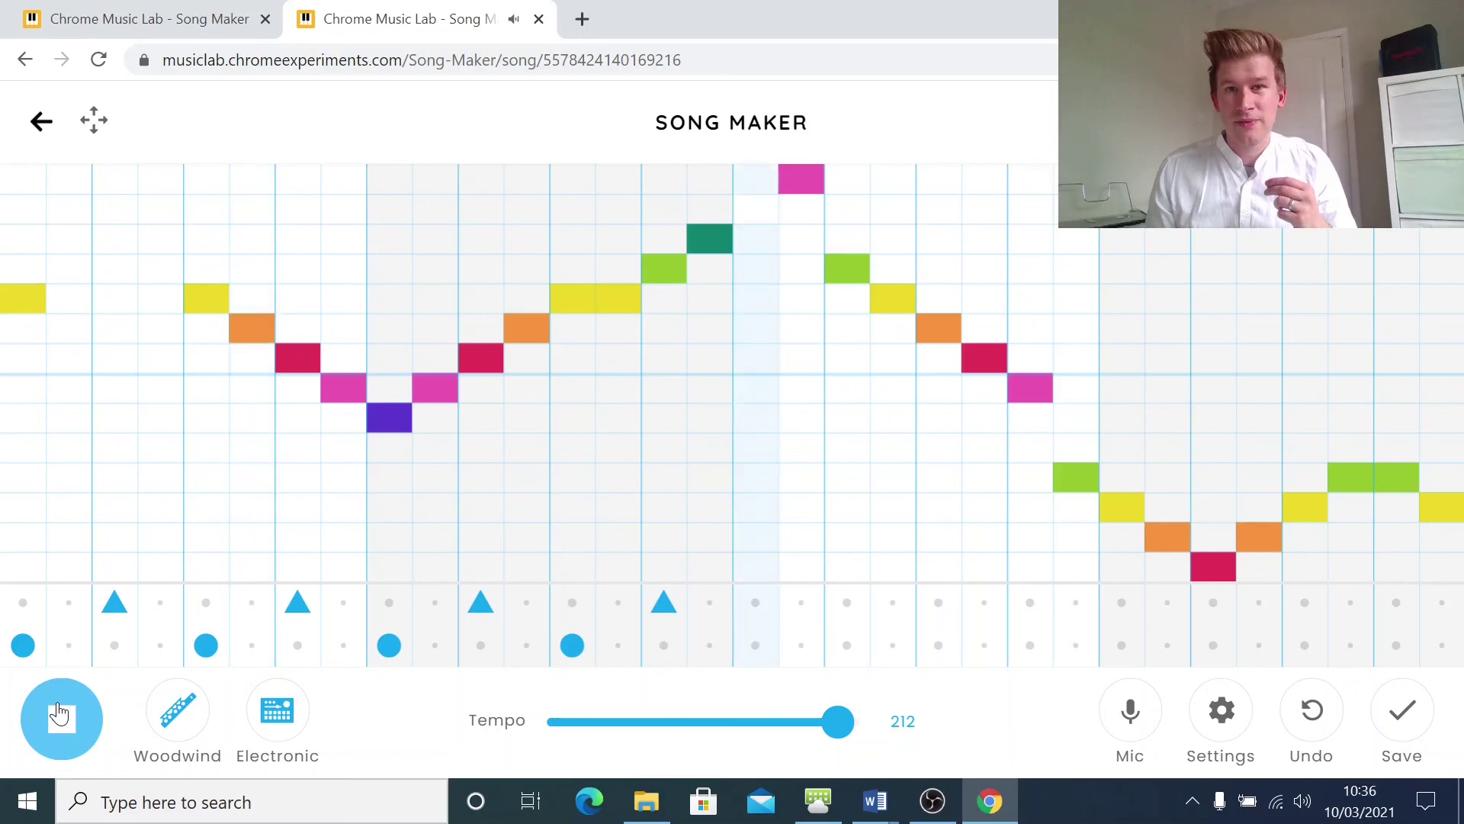
{"action": "left_click", "coordinate": [59, 713]}
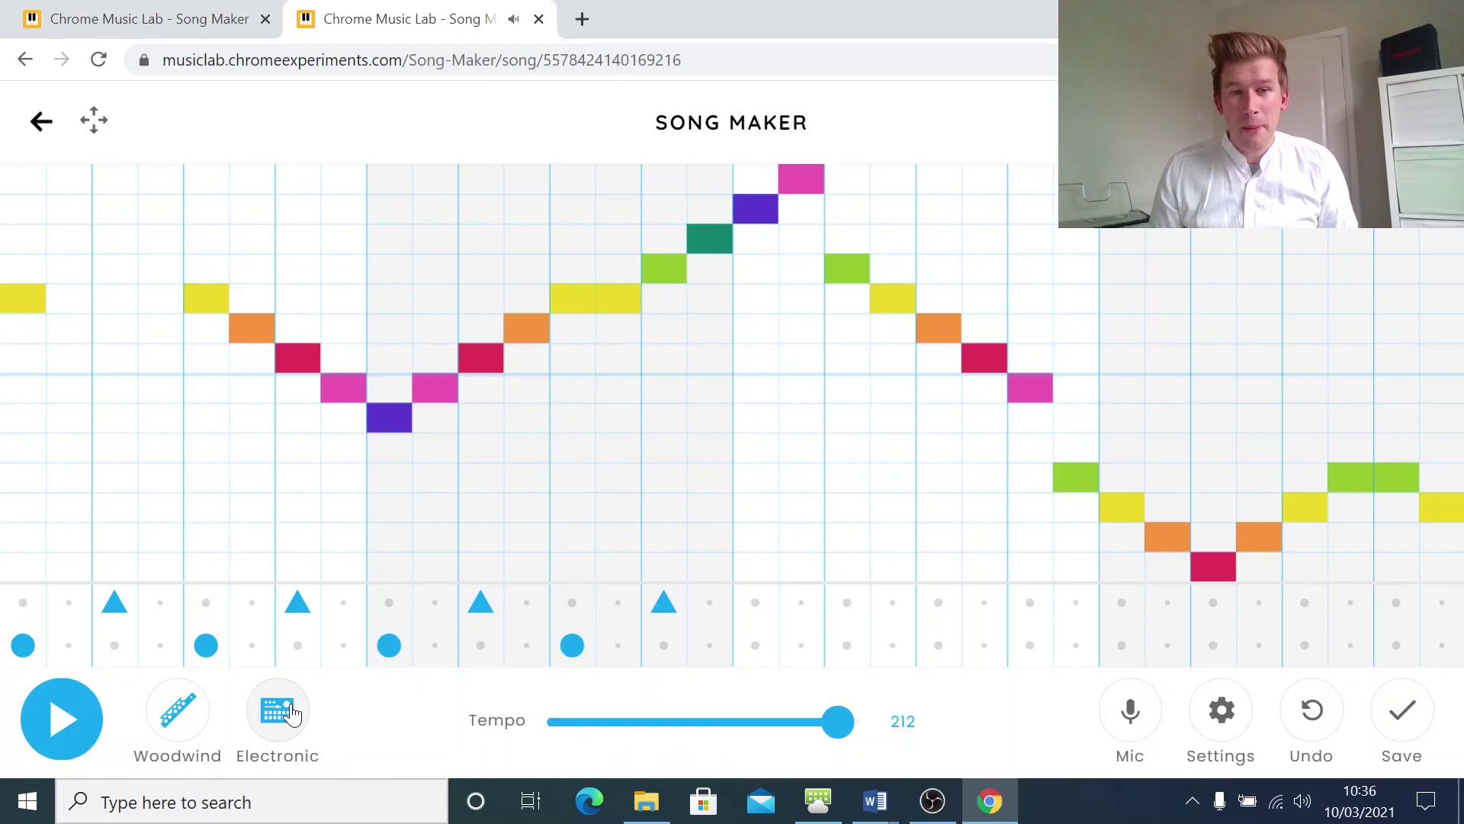
Change the percussion sound to Conga and play the start of the song with it.
{"action": "left_click", "coordinate": [294, 717]}
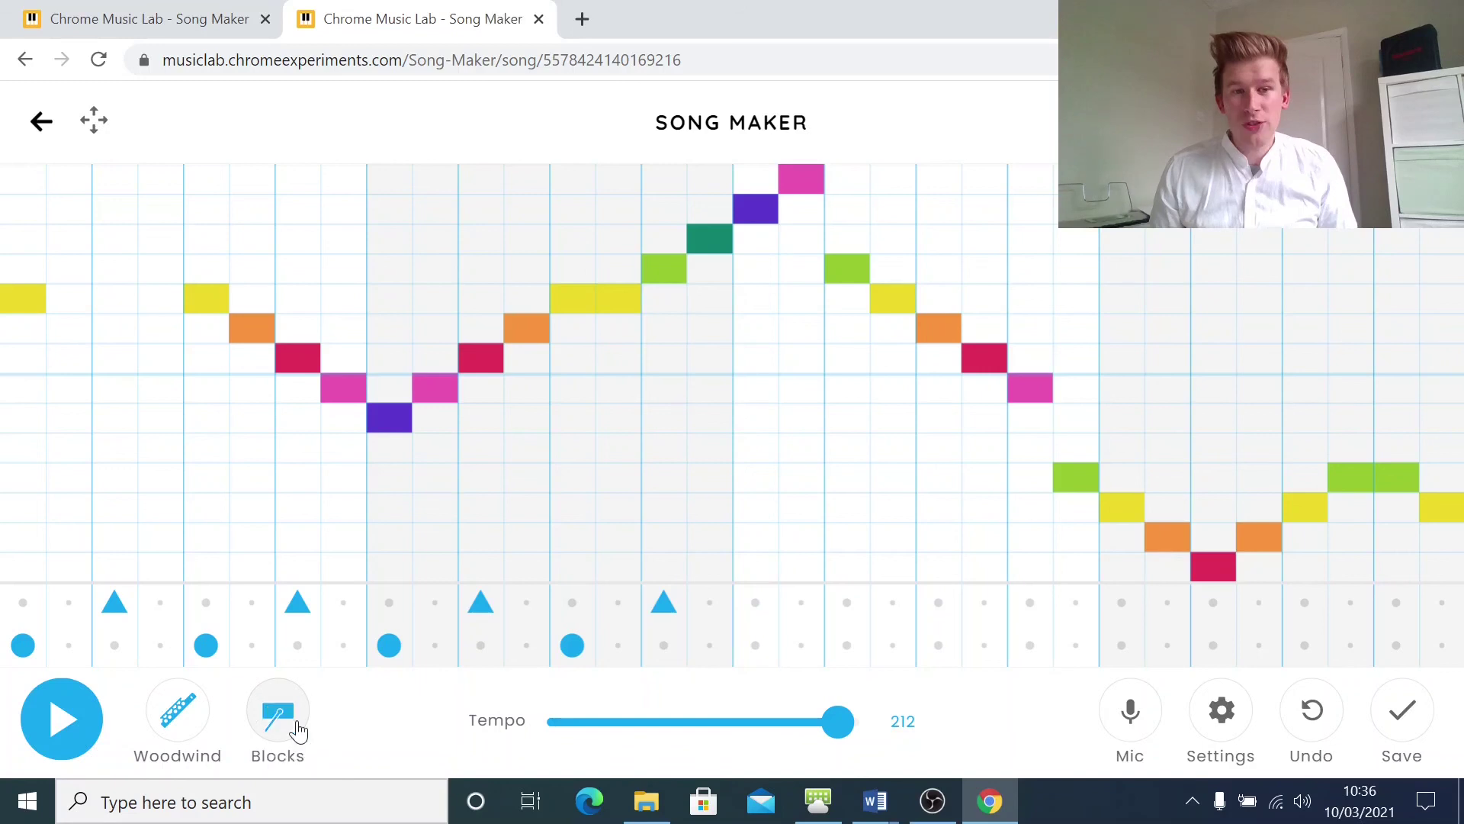
{"action": "left_click", "coordinate": [297, 728]}
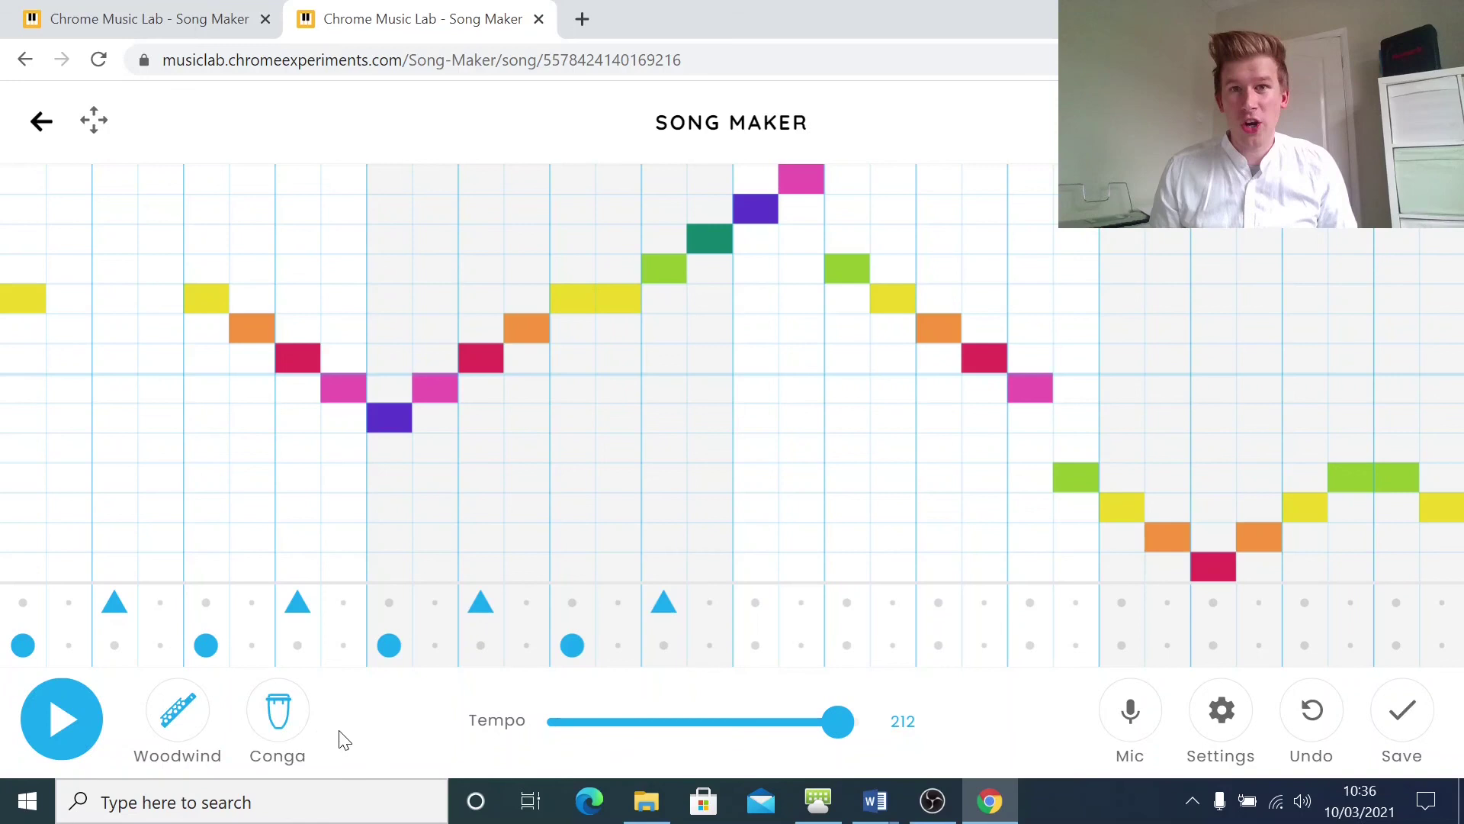
{"action": "left_click", "coordinate": [93, 734]}
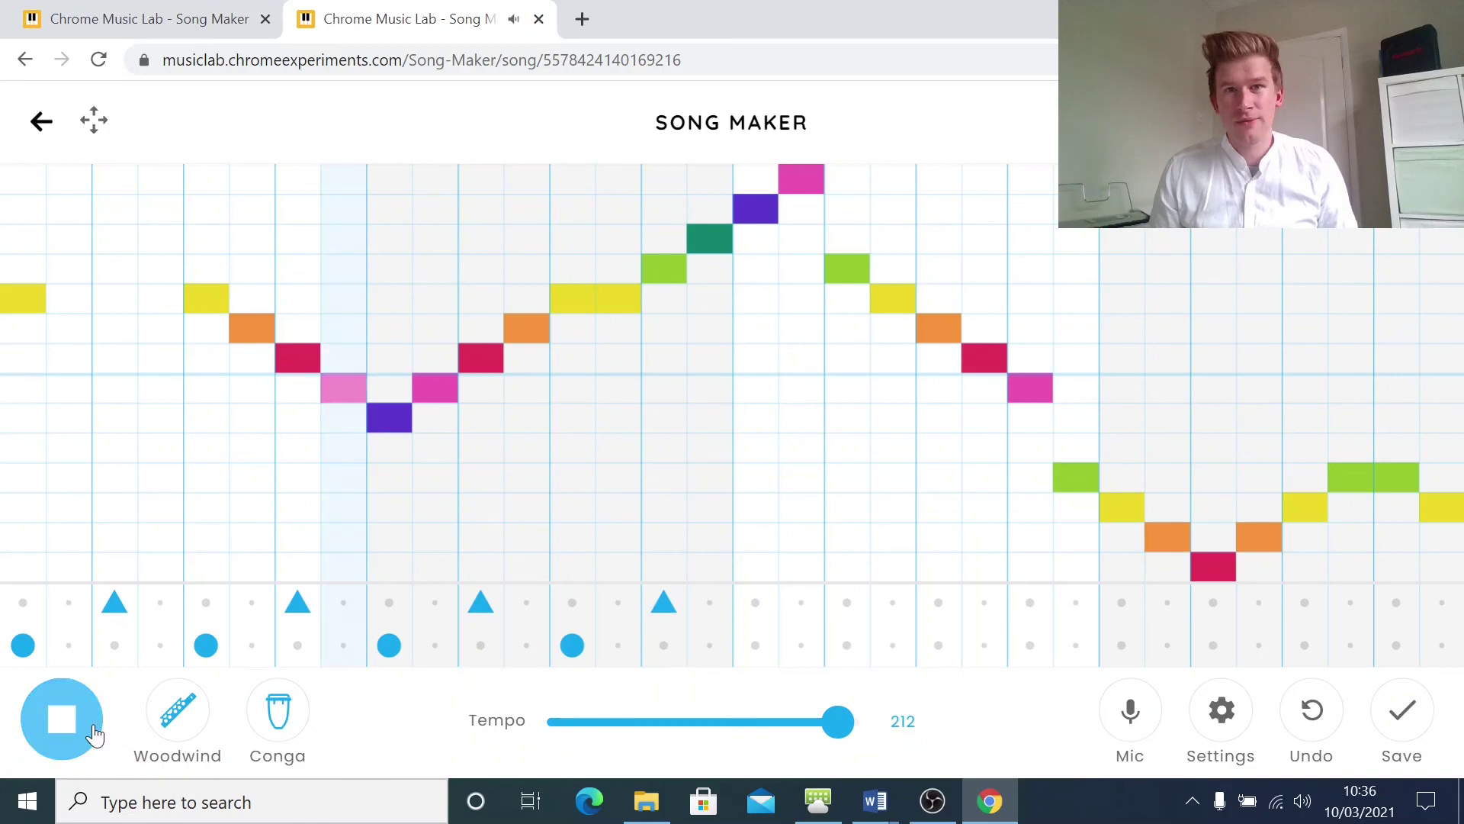
{"action": "left_click", "coordinate": [93, 734]}
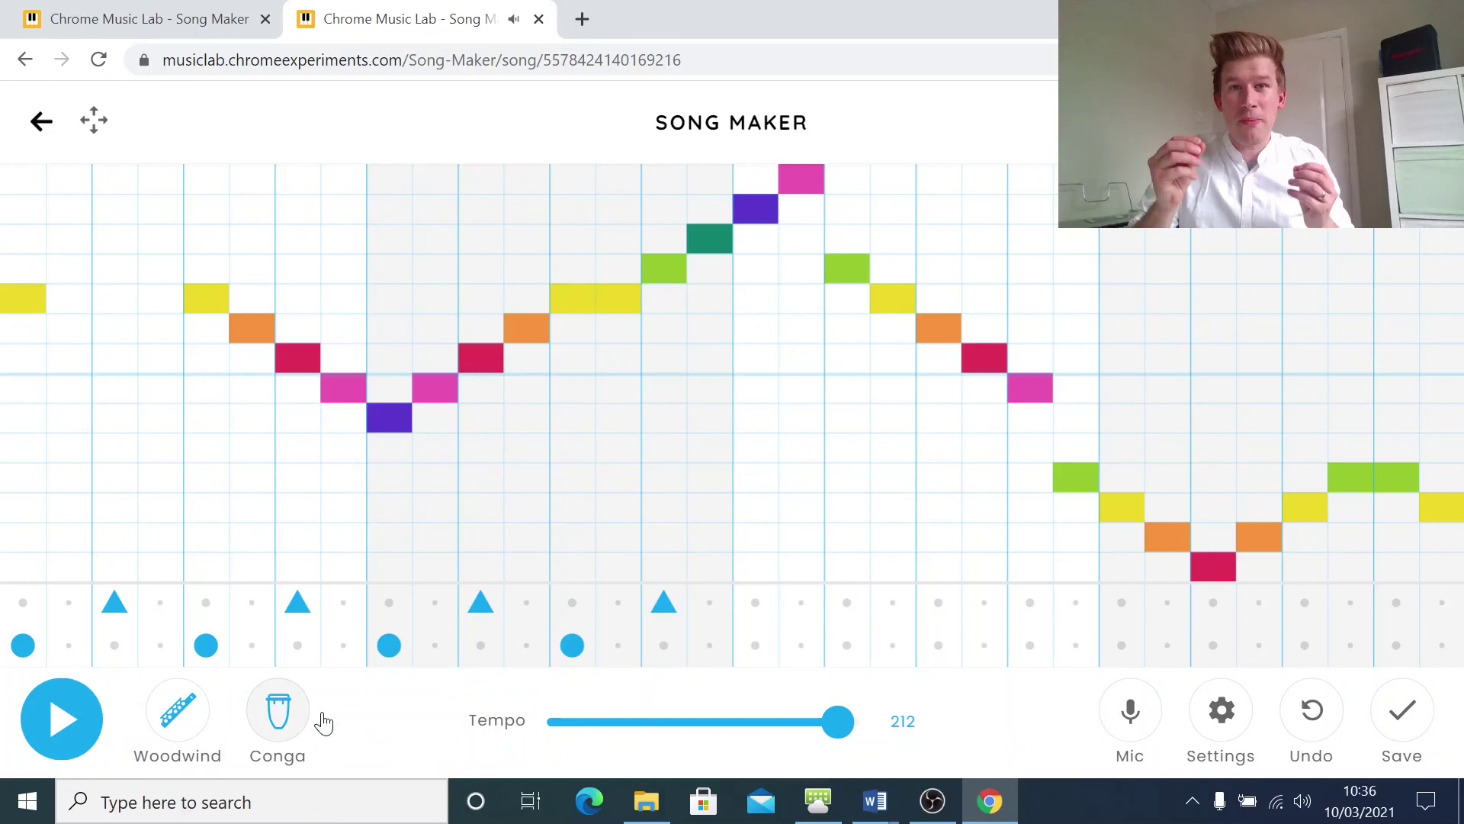